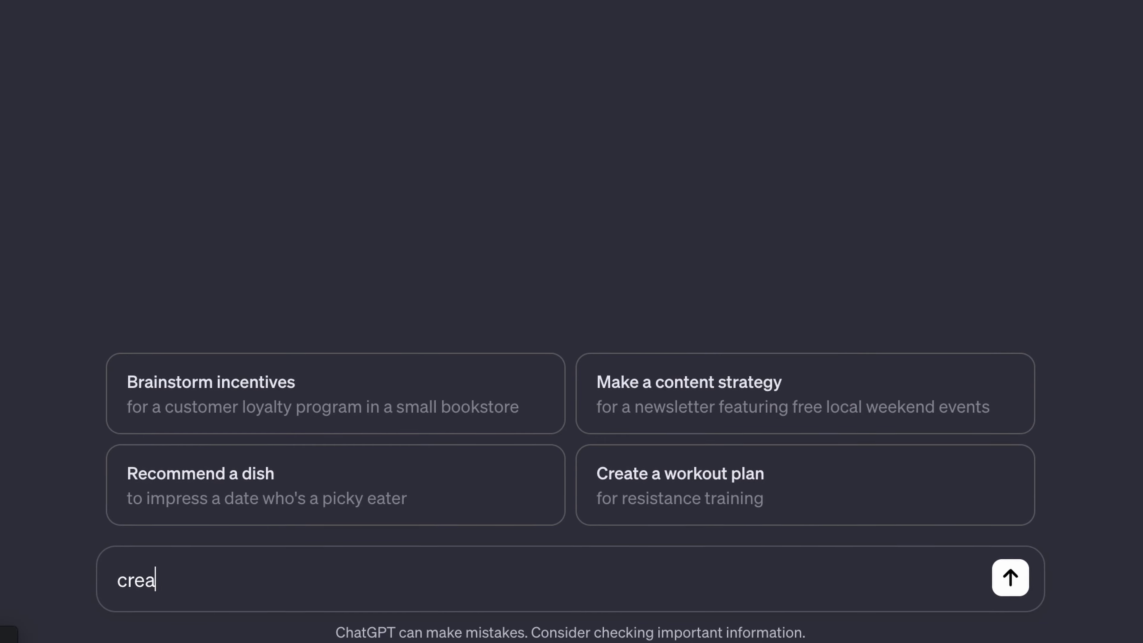
- Open the Upbeat Rap Vibes 2010-2015 playlist in Spotify and review ChatGPT's beta features settings
{"action": "type", "text": "ylist containing 20 songs from 2005"}
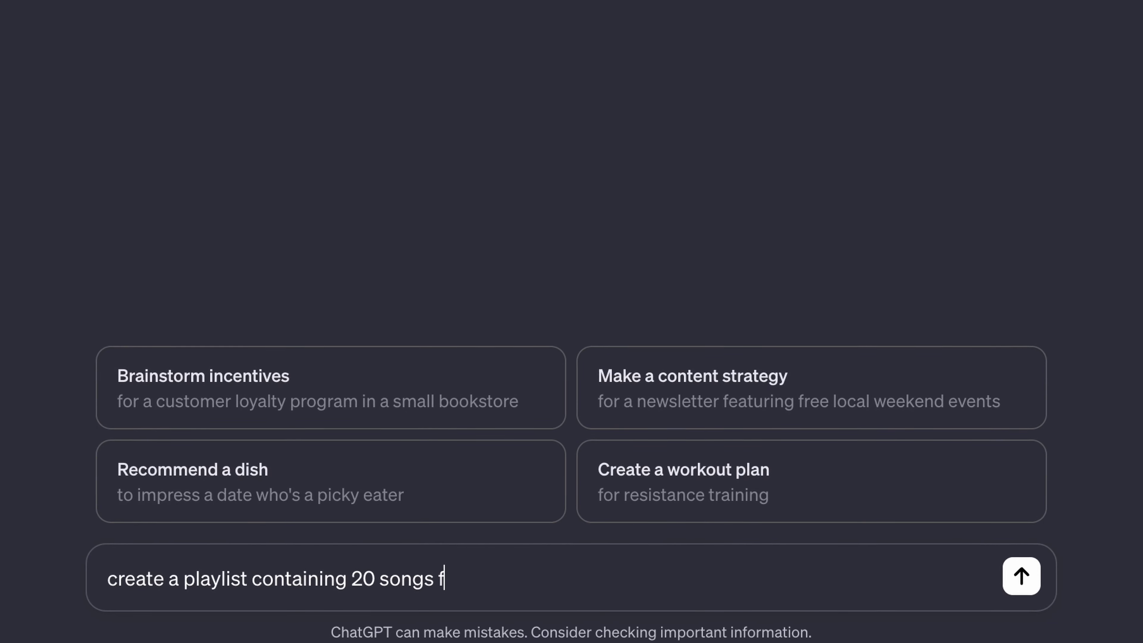
{"action": "type", "text": " - 2010 with an upbeat mood "}
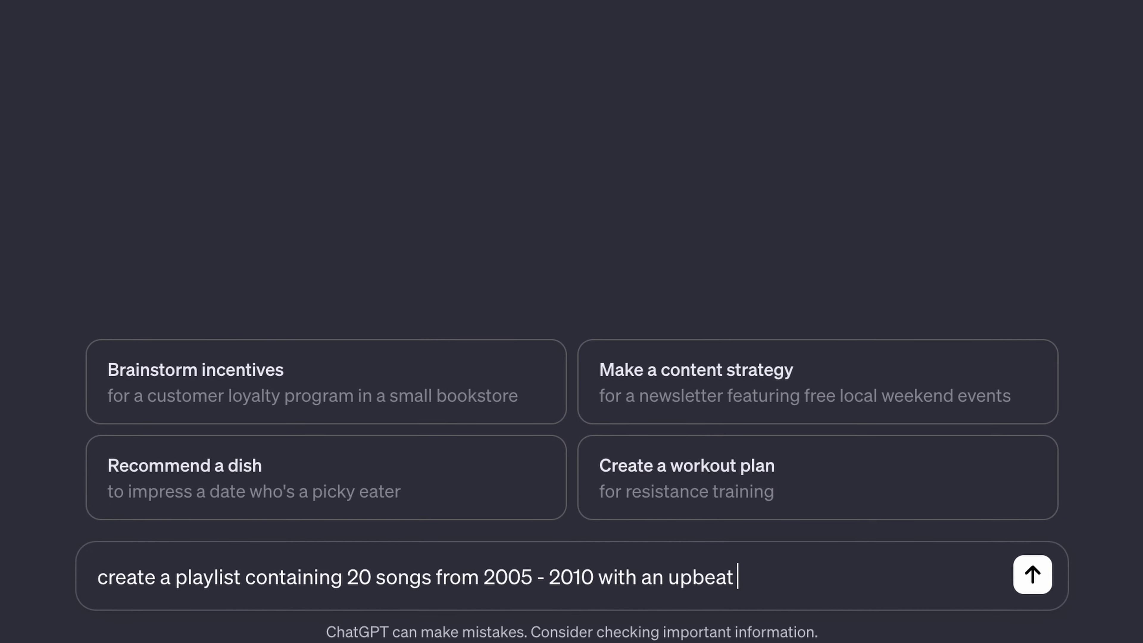
{"action": "type", "text": "in the rap genre"}
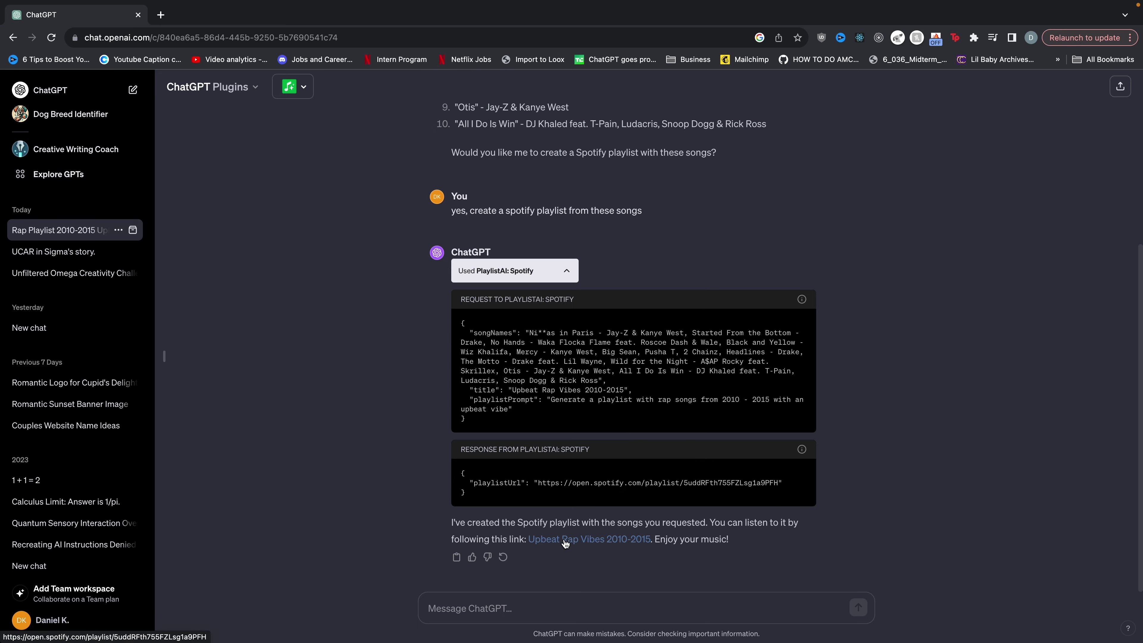
{"action": "left_click", "coordinate": [589, 539]}
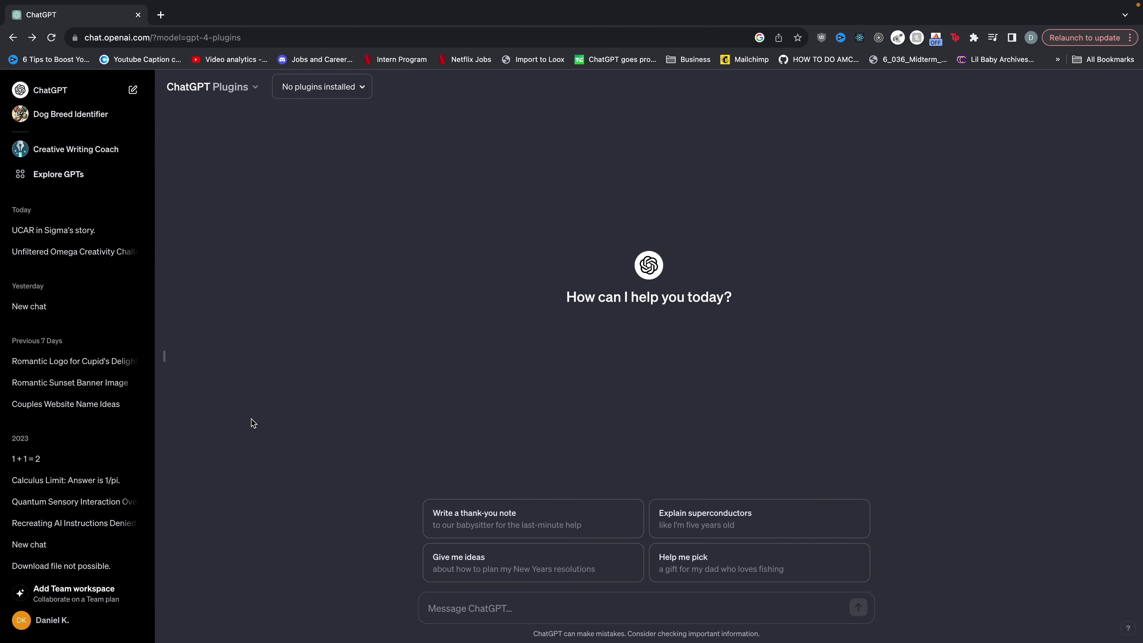
{"action": "left_click", "coordinate": [62, 620]}
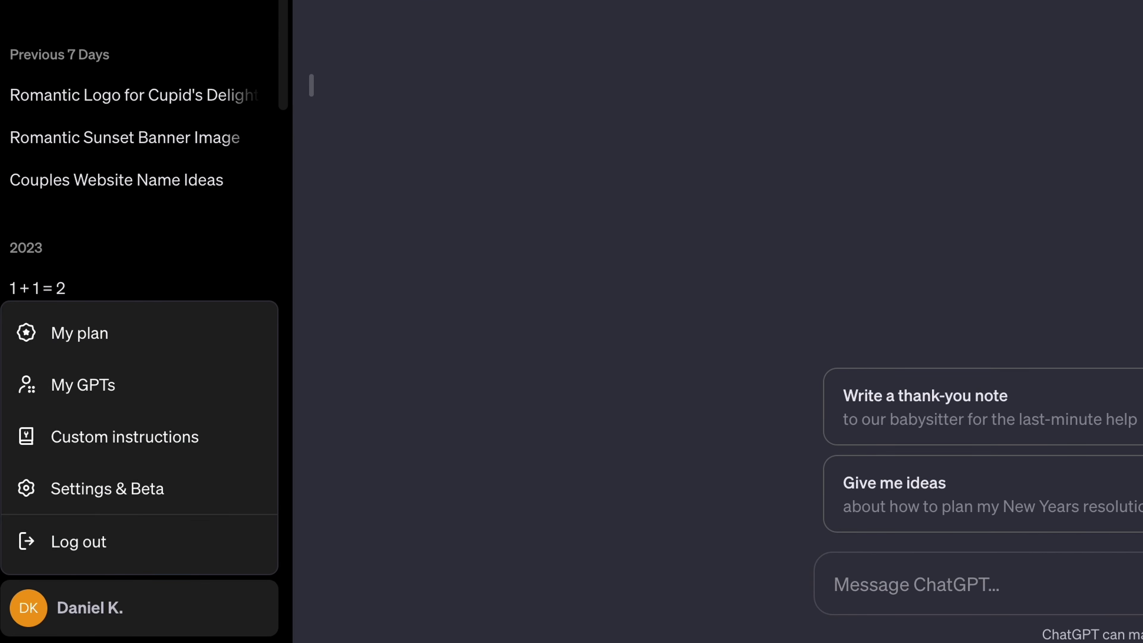
{"action": "left_click", "coordinate": [157, 491]}
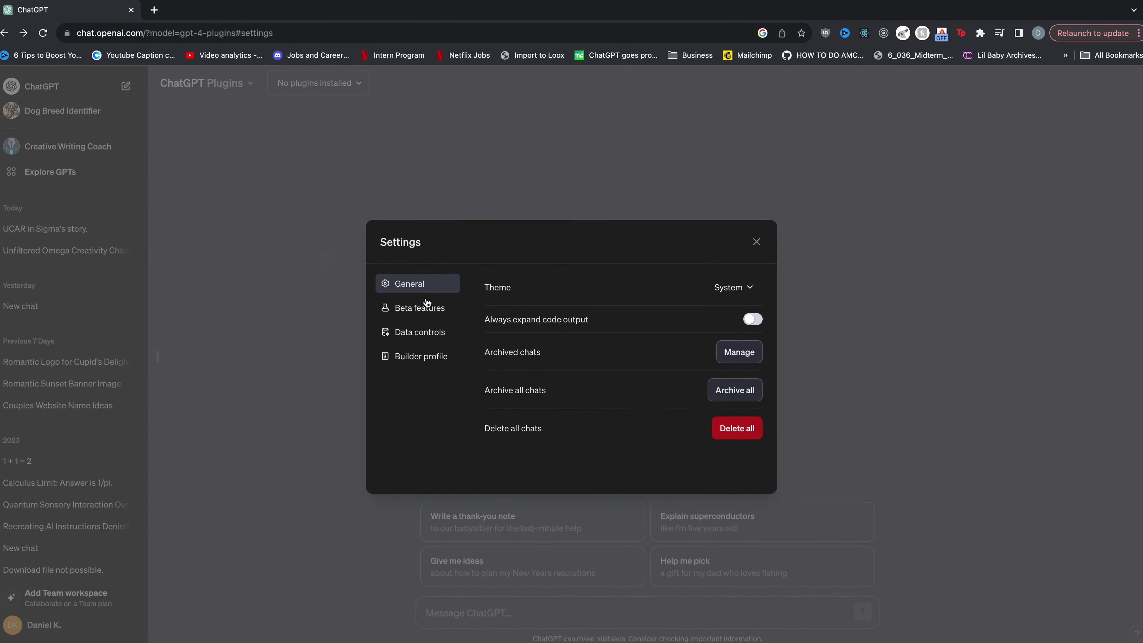
{"action": "left_click", "coordinate": [426, 305]}
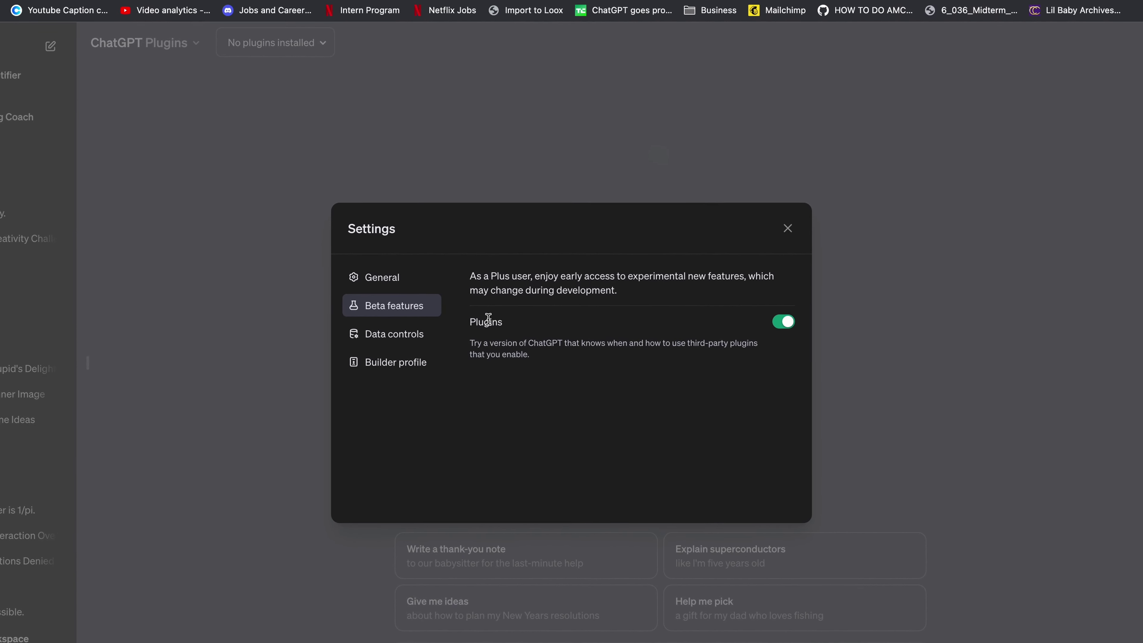
- Close settings and switch the chat model from GPT-4 to Plugins
{"action": "left_click", "coordinate": [546, 110]}
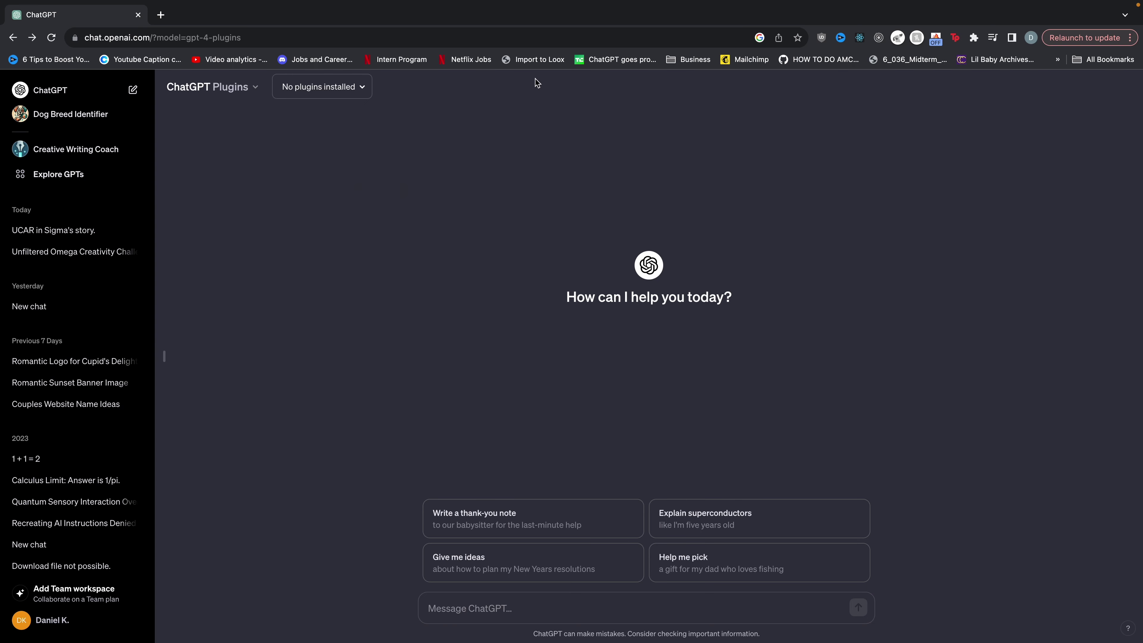
{"action": "left_click", "coordinate": [198, 88]}
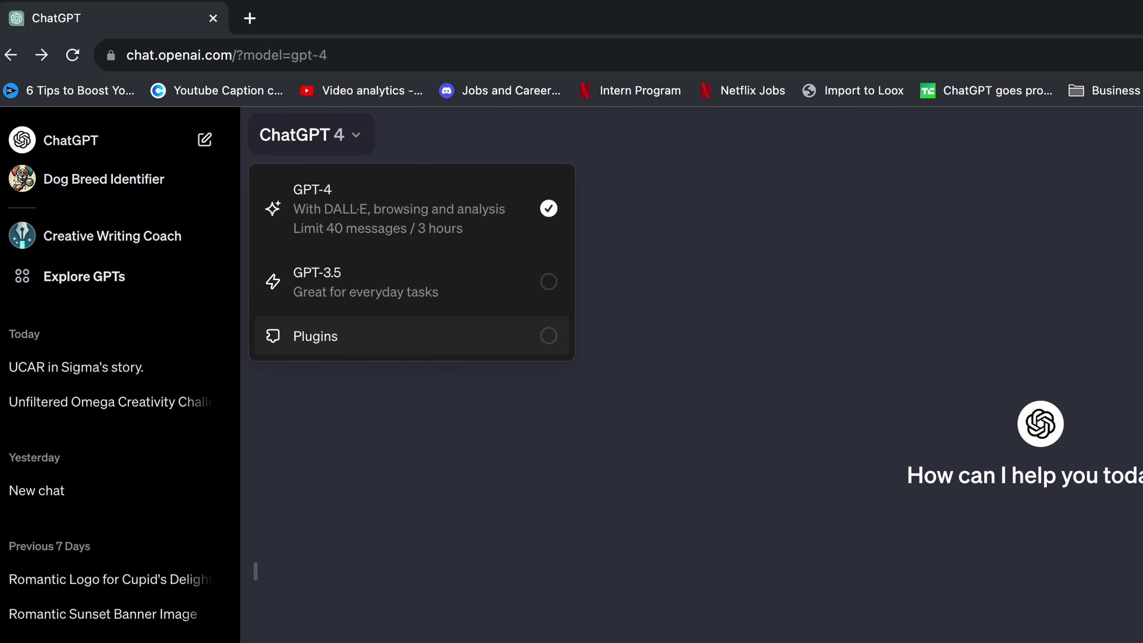
{"action": "left_click", "coordinate": [309, 344]}
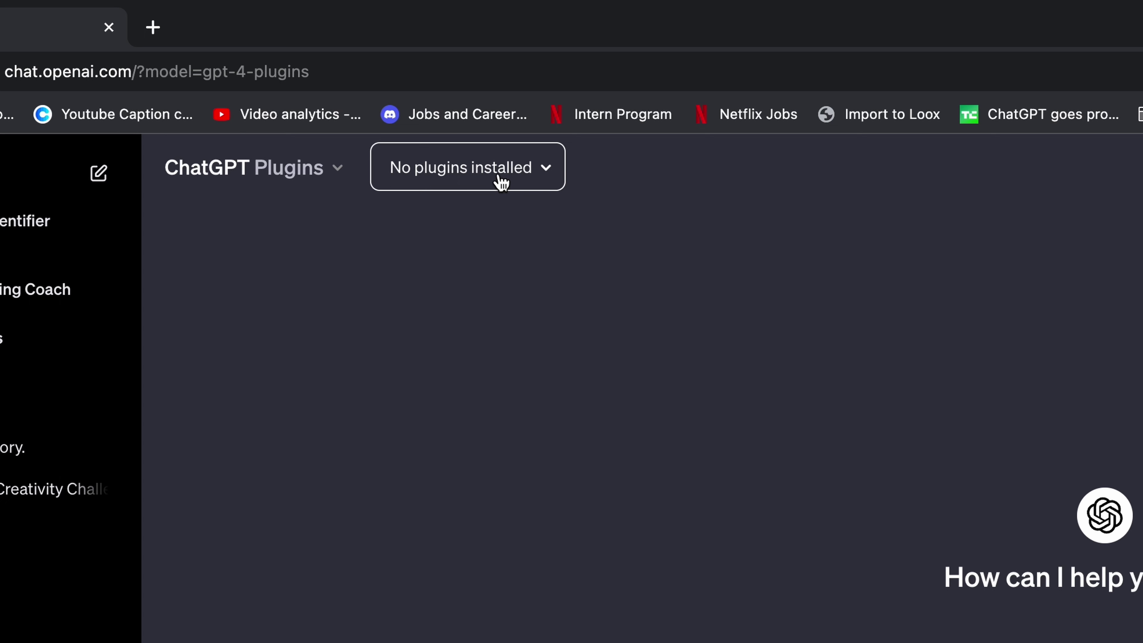
- Search the plugin store for 'playlist' and install PlaylistAI: Spotify
{"action": "left_click", "coordinate": [525, 177]}
{"action": "left_click", "coordinate": [500, 238]}
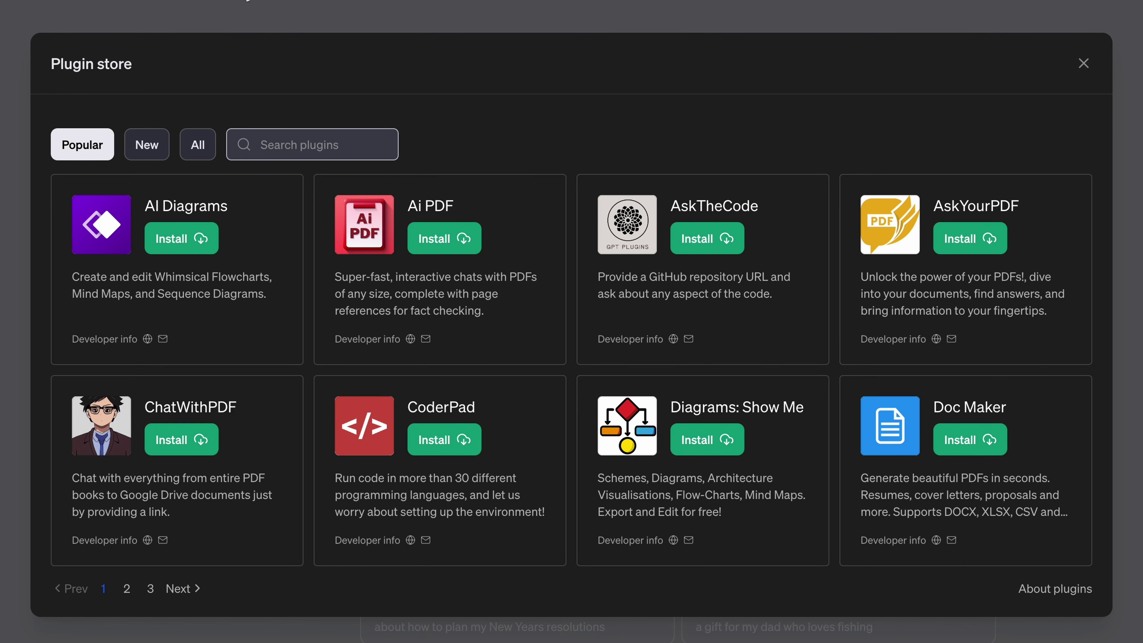
{"action": "left_click", "coordinate": [310, 140]}
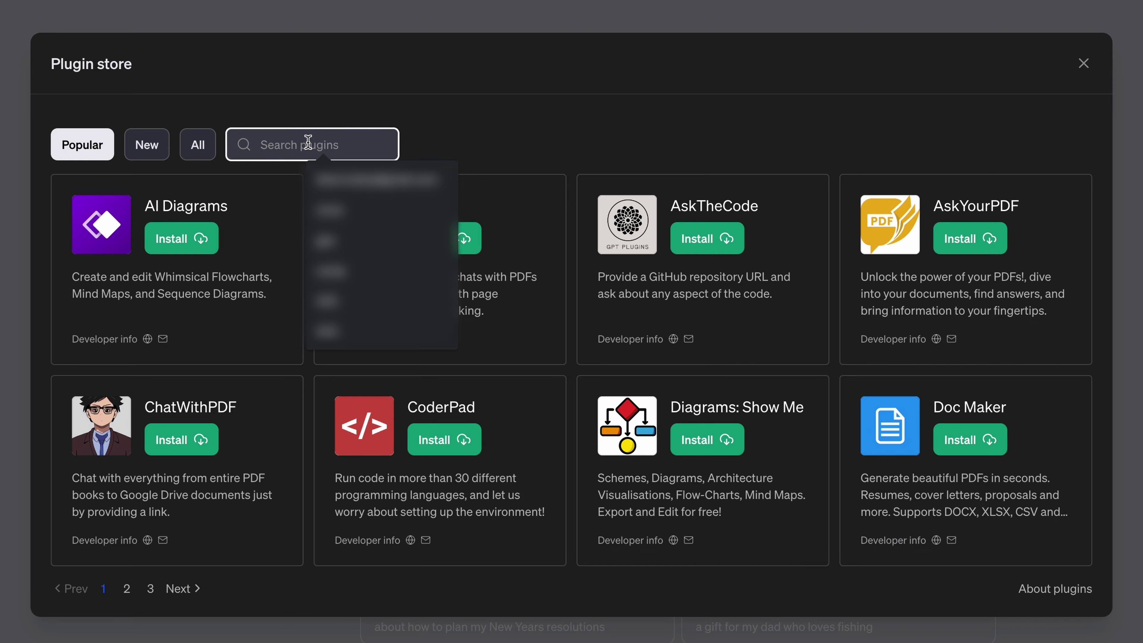
{"action": "type", "text": "playlist"}
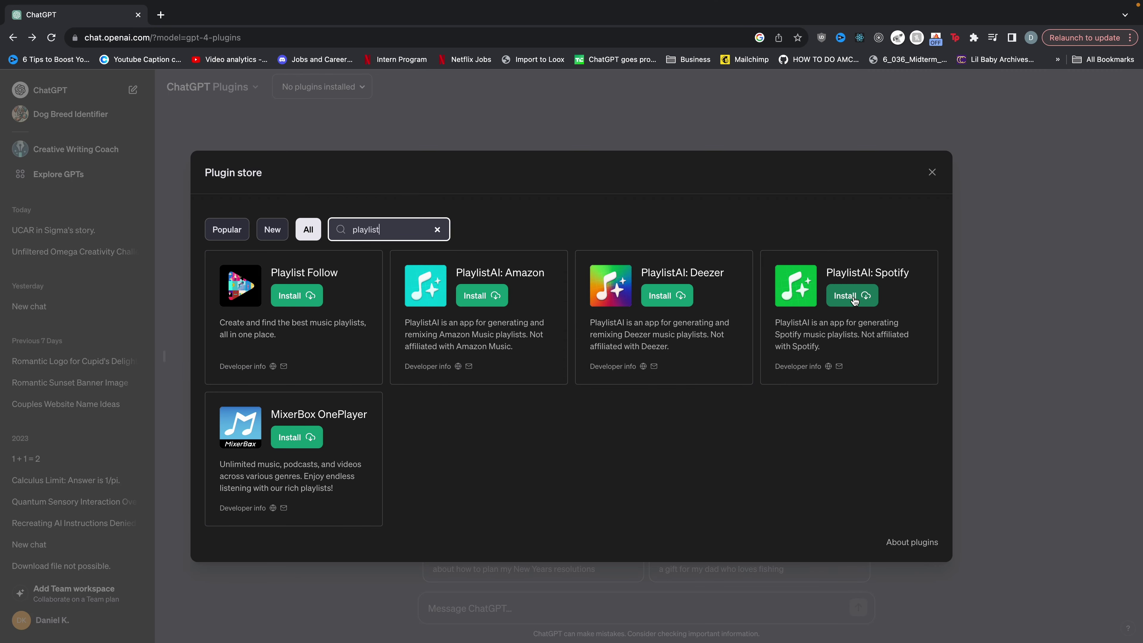
{"action": "left_click", "coordinate": [855, 301]}
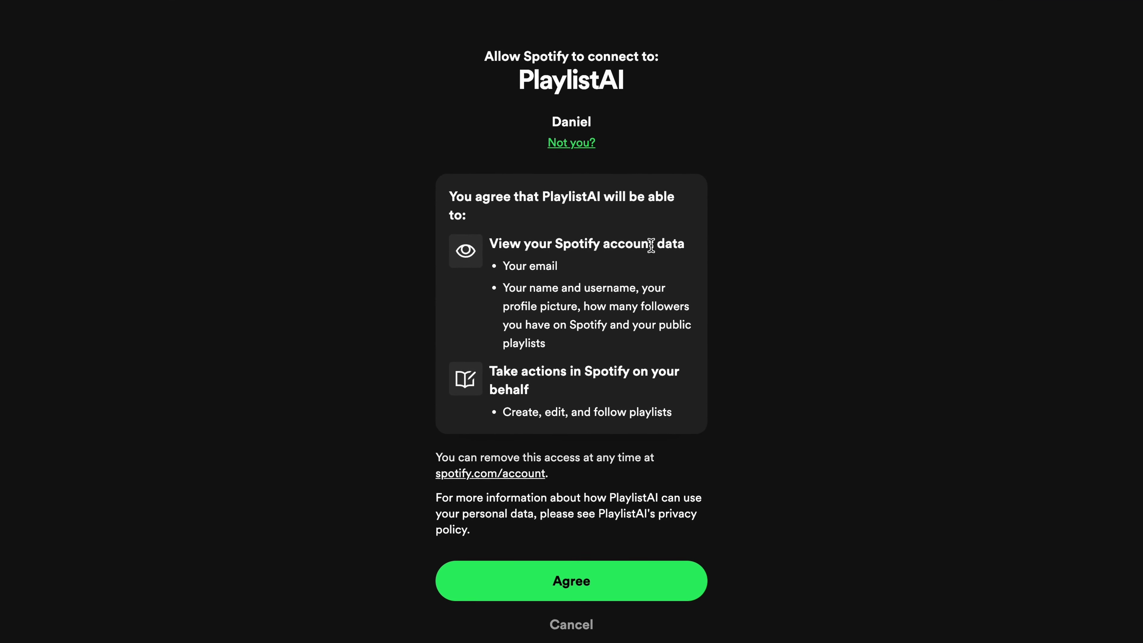
- Agree to PlaylistAI's Spotify authorization, then dismiss ChatGPT's plugin list
{"action": "left_click", "coordinate": [555, 512]}
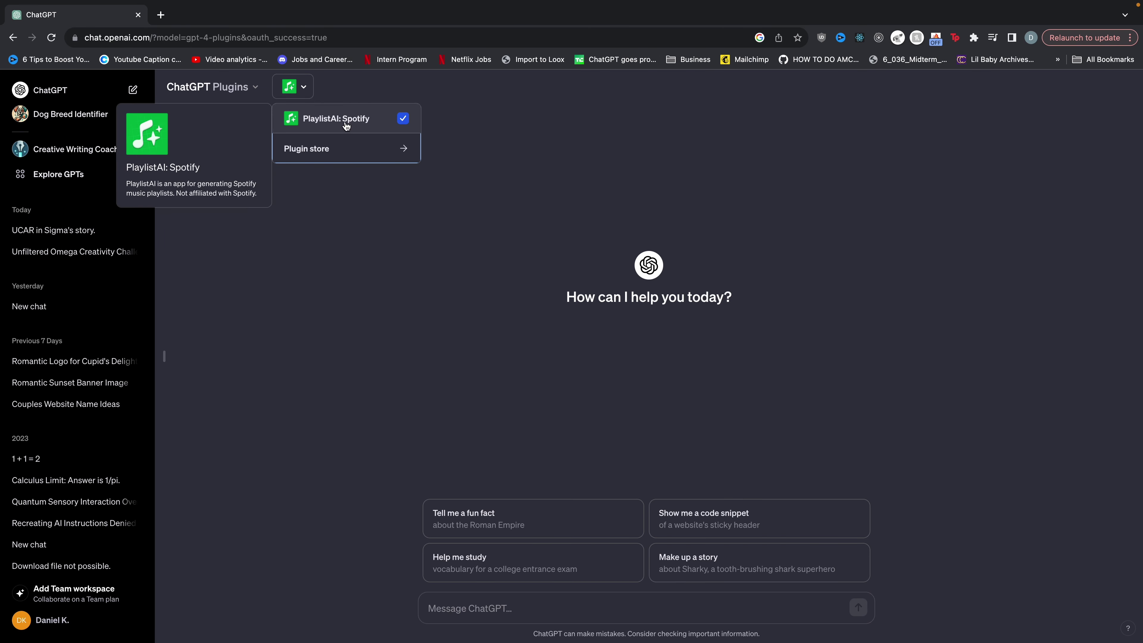
{"action": "left_click", "coordinate": [362, 276]}
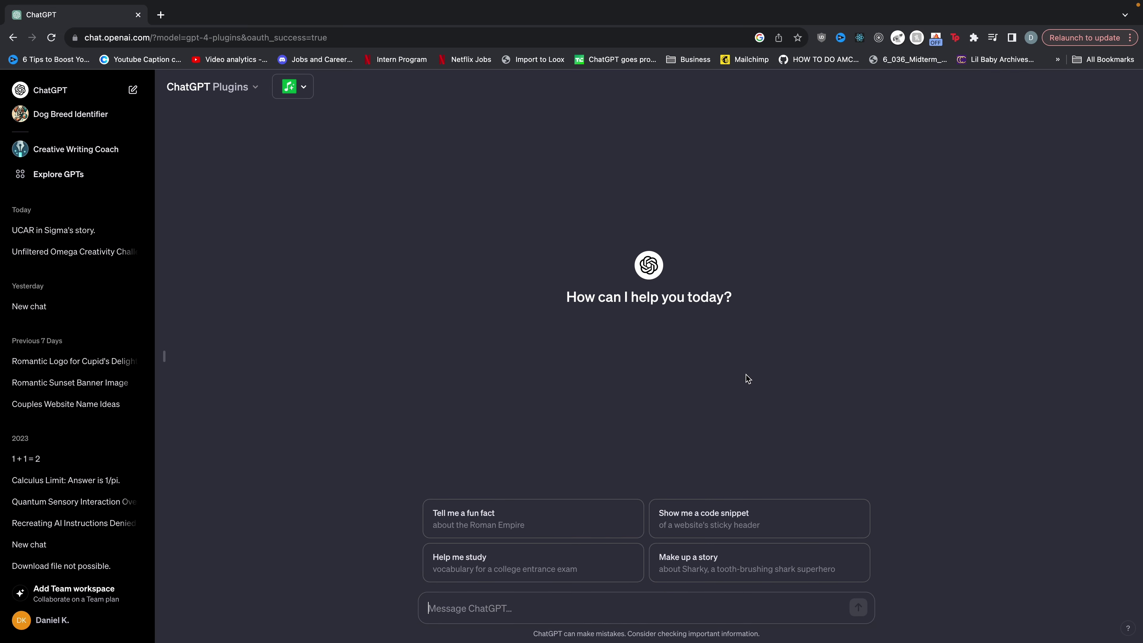
- Send the prompt 'Generate a playlist with rap songs from 2010 - 2015' with an upbeat vibe
{"action": "type", "text": "Gener"}
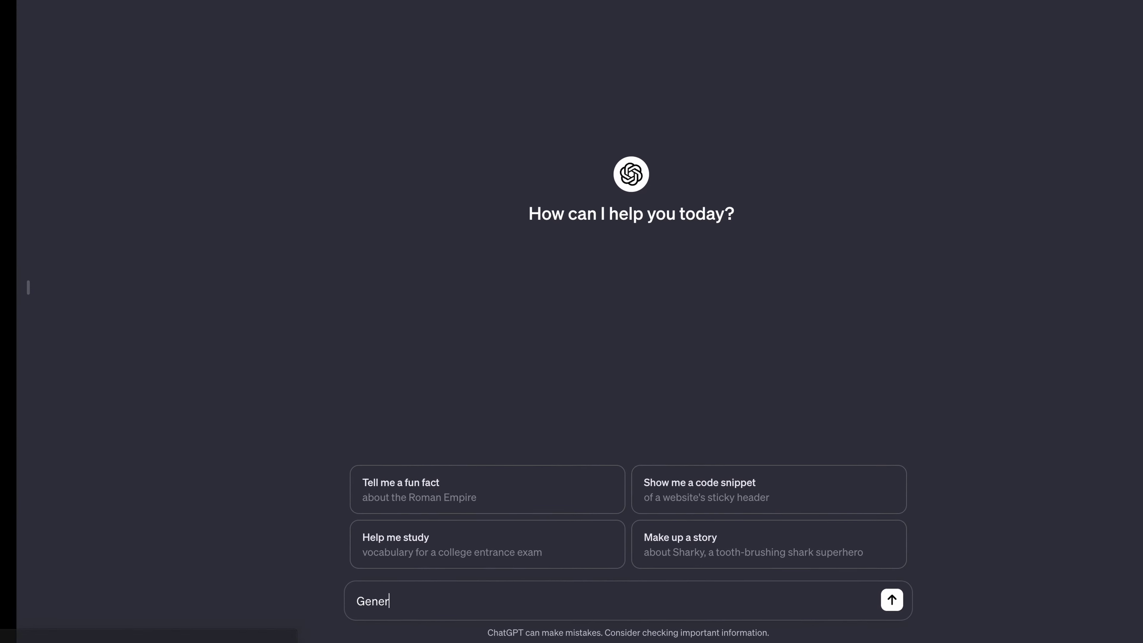
{"action": "type", "text": "ate a playlist with"}
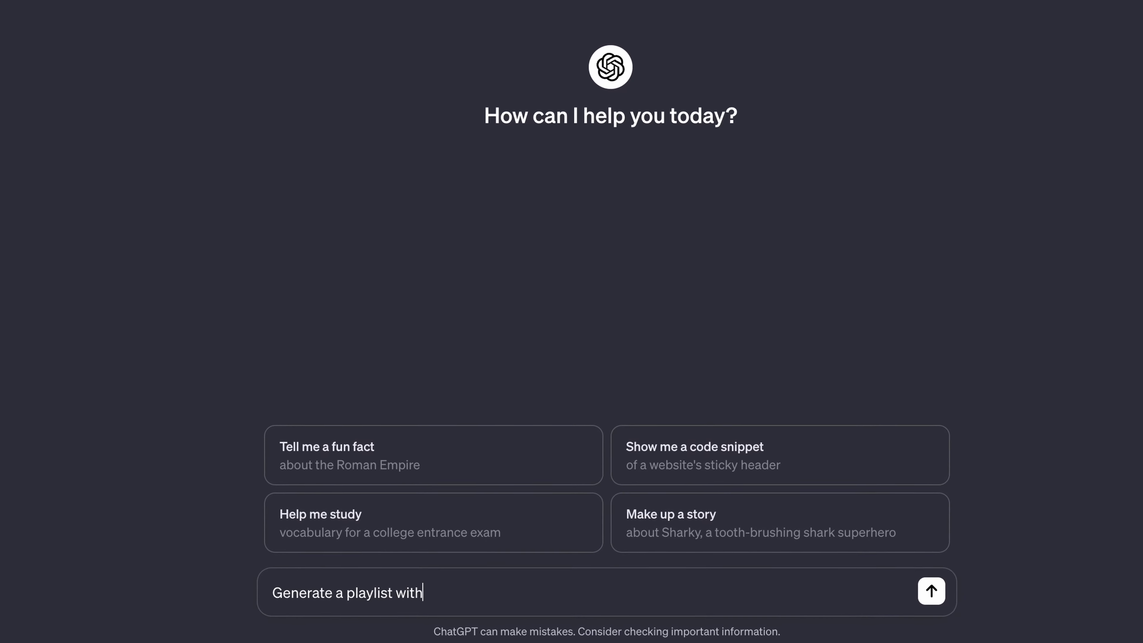
{"action": "type", "text": " rap songs from 200"}
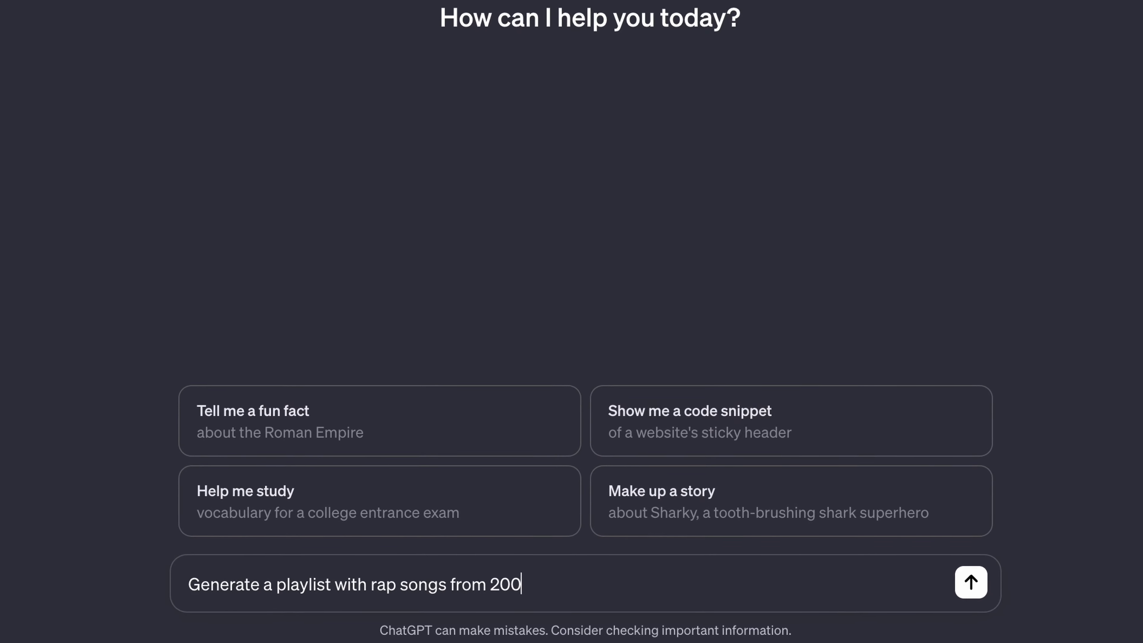
{"action": "key", "text": "BackSpace"}
{"action": "type", "text": "10 - 201"}
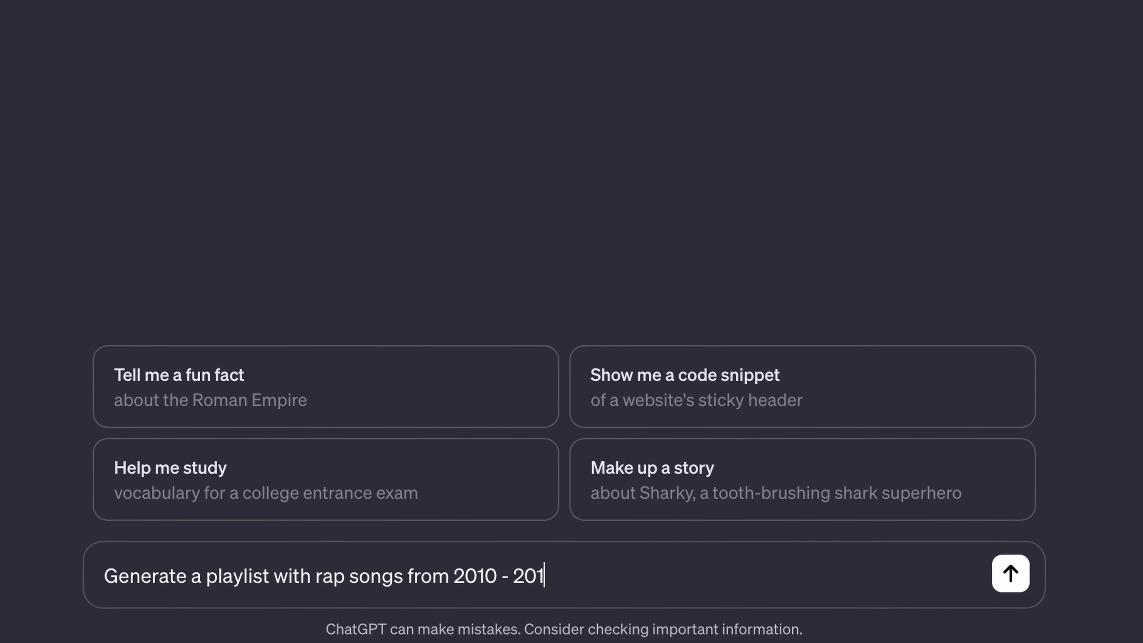
{"action": "type", "text": "5 with an upbeat vibe"}
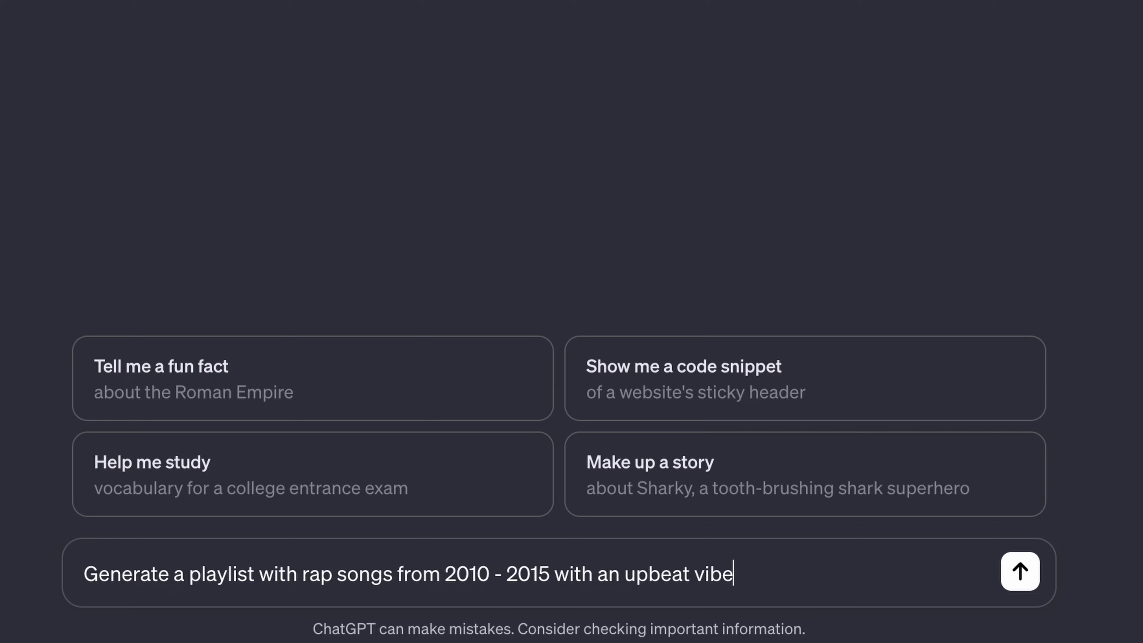
{"action": "key", "text": "Return"}
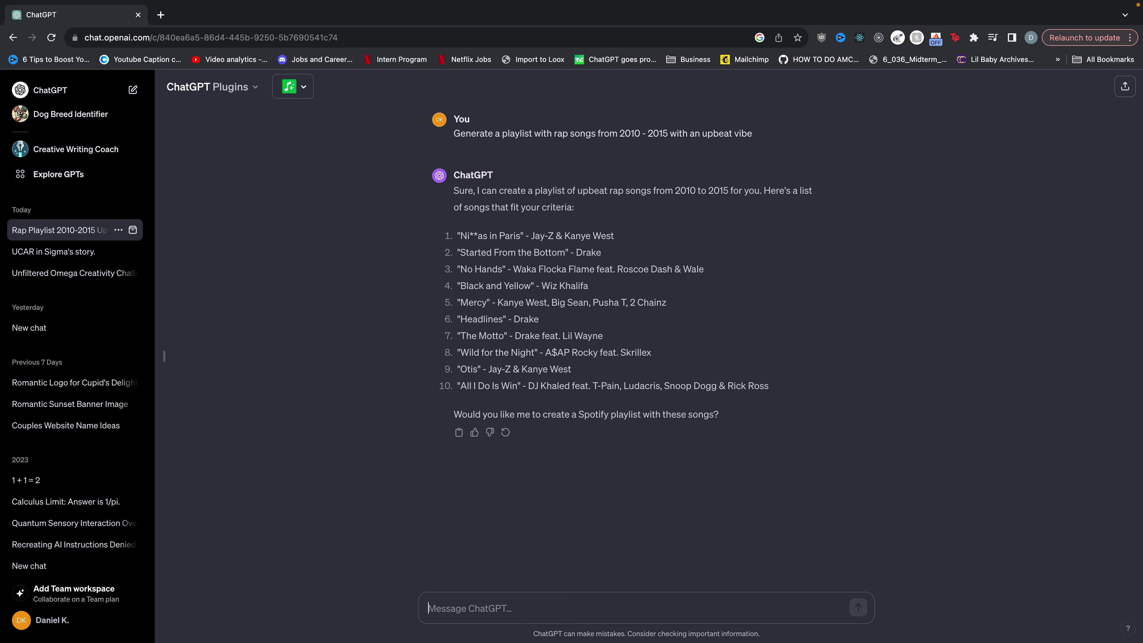
- Reply 'yes, create a spotify playlist from these songs' and expand the PlaylistAI request details
{"action": "type", "text": "yes, create a spotify playl"}
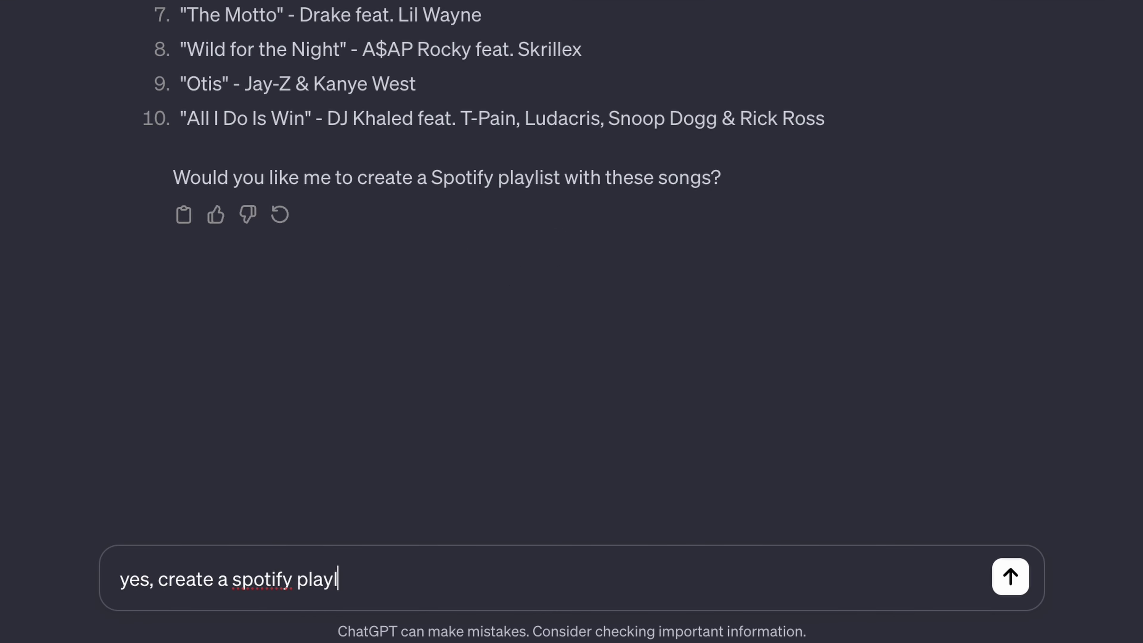
{"action": "type", "text": "ist from these songs"}
{"action": "key", "text": "Return"}
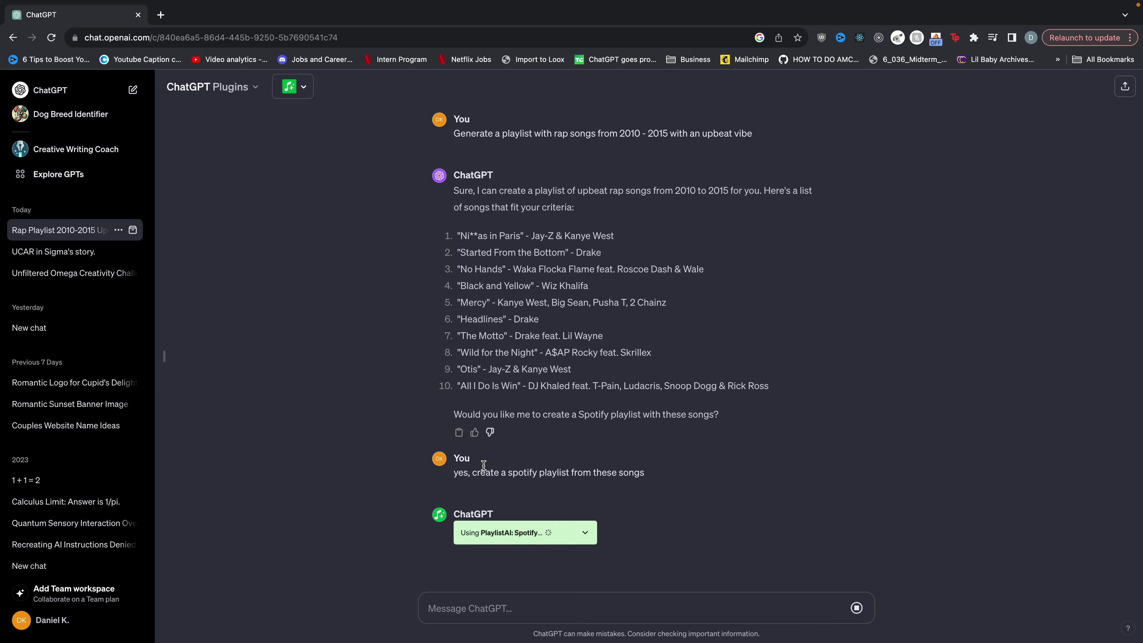
{"action": "left_click", "coordinate": [585, 534]}
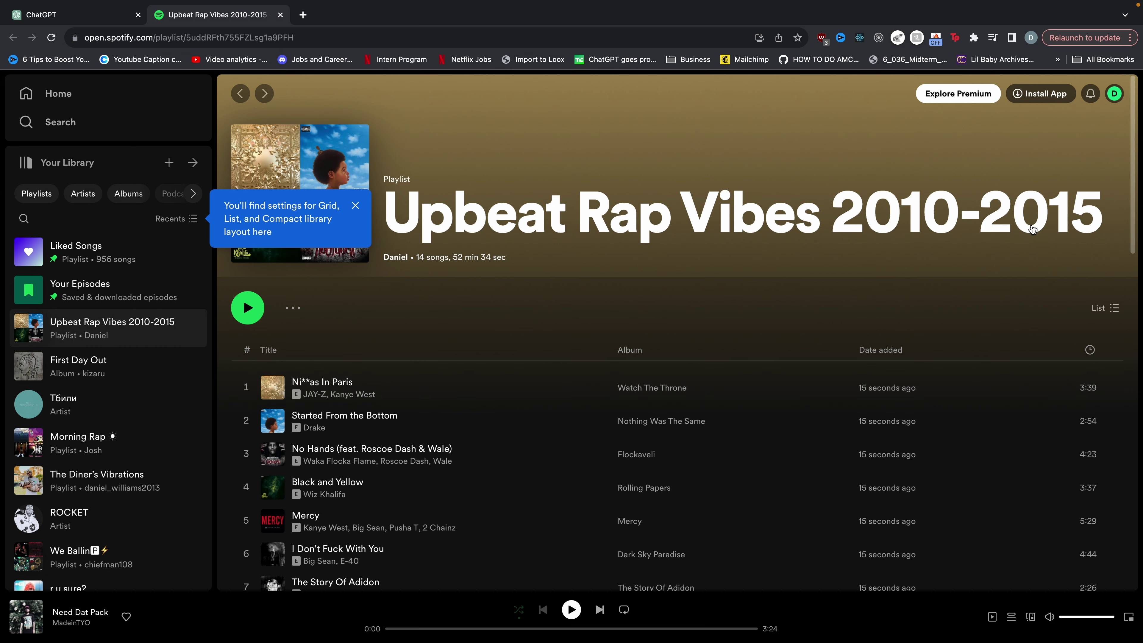
- Scroll through the Upbeat Rap Vibes 2010-2015 track list in Spotify
{"action": "scroll", "coordinate": [433, 387], "scroll_direction": "down", "scroll_amount": 10}
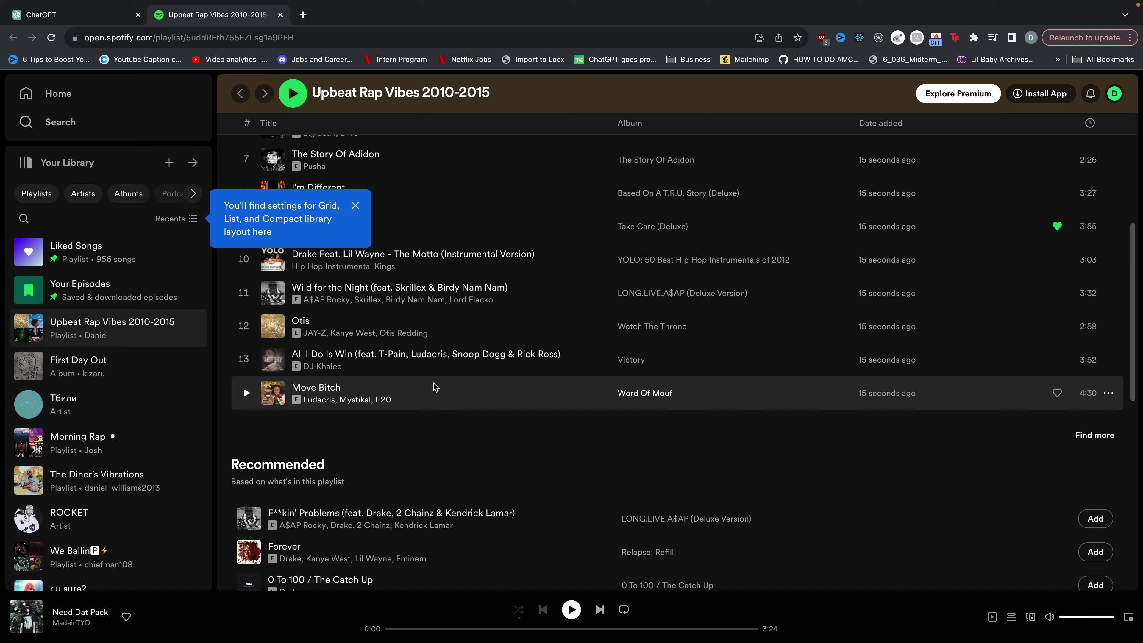
{"action": "scroll", "coordinate": [433, 387], "scroll_direction": "up", "scroll_amount": 10}
{"action": "scroll", "coordinate": [459, 314], "scroll_direction": "down", "scroll_amount": 4}
{"action": "scroll", "coordinate": [129, 323], "scroll_direction": "down", "scroll_amount": 2}
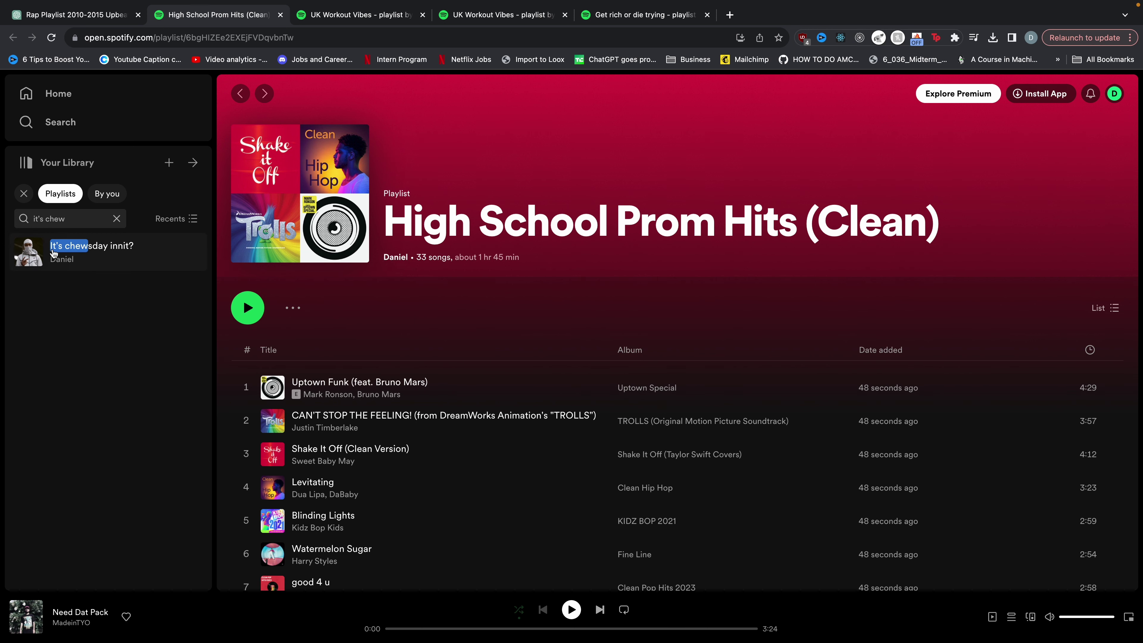
- Ask to combine "Gym Rage" and "It's chewsday innit?" and expand the PlaylistAI request details
{"action": "mouse_move", "coordinate": [855, 4]}
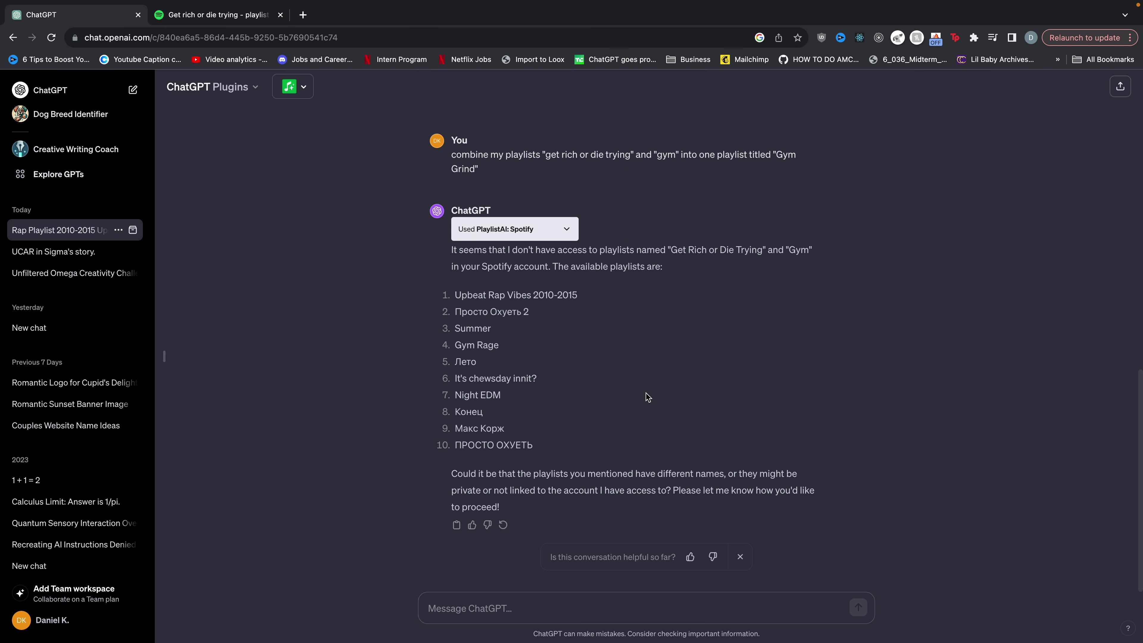
{"action": "type", "text": "combine"}
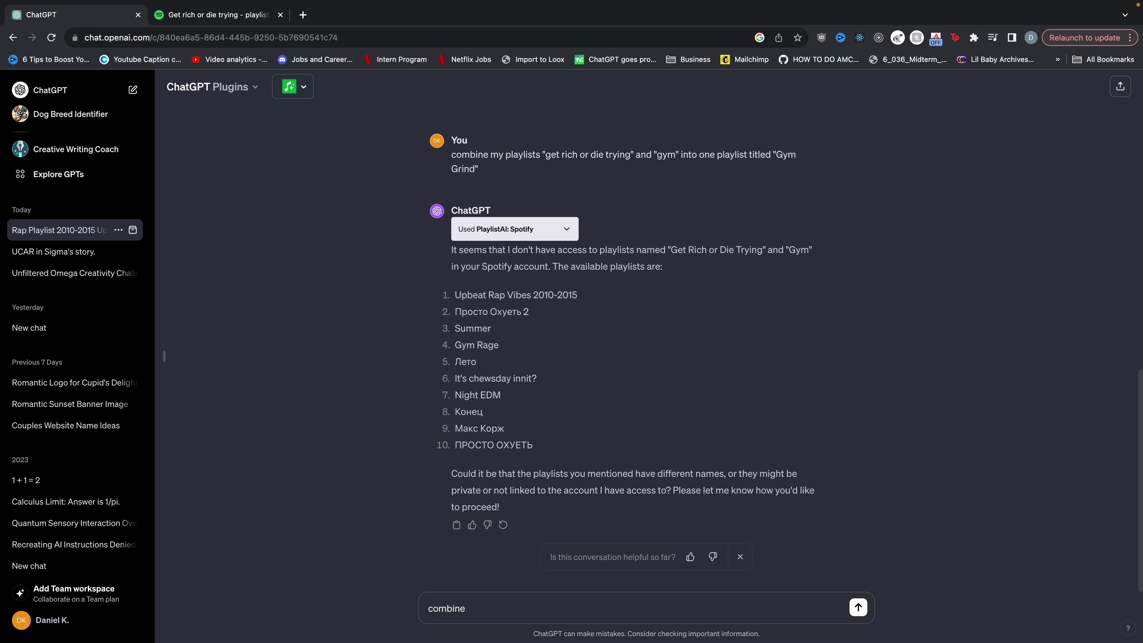
{"action": "type", "text": " my playlist"}
{"action": "type", "text": "s \"Gy"}
{"action": "type", "text": "m Rage"}
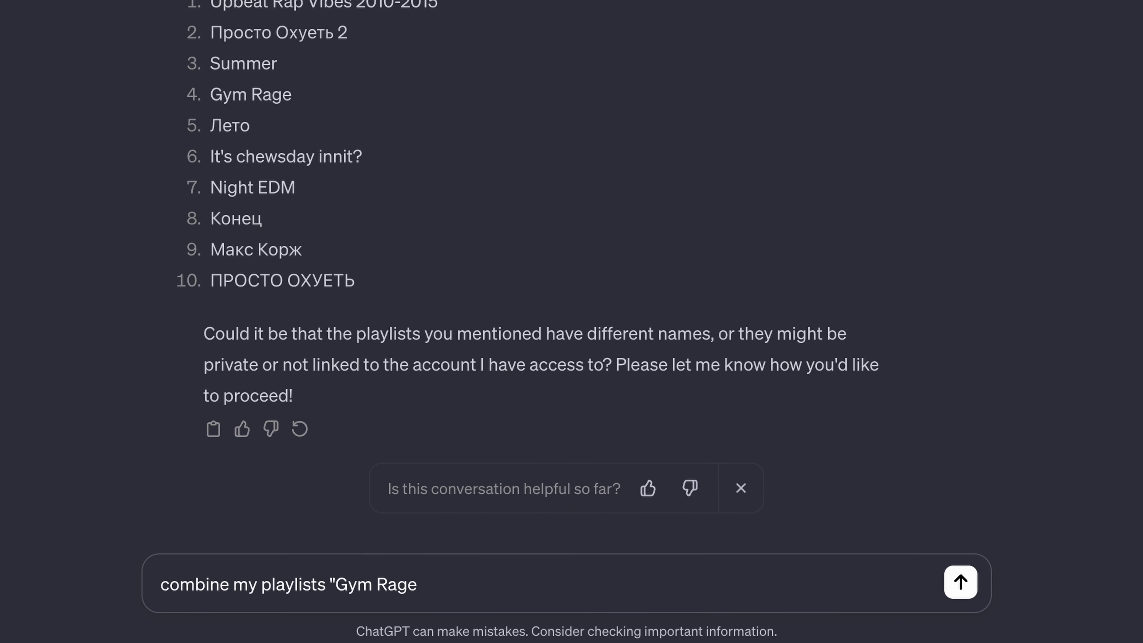
{"action": "type", "text": "\" and It's chewsday innit?"}
{"action": "key", "text": "shift+Return"}
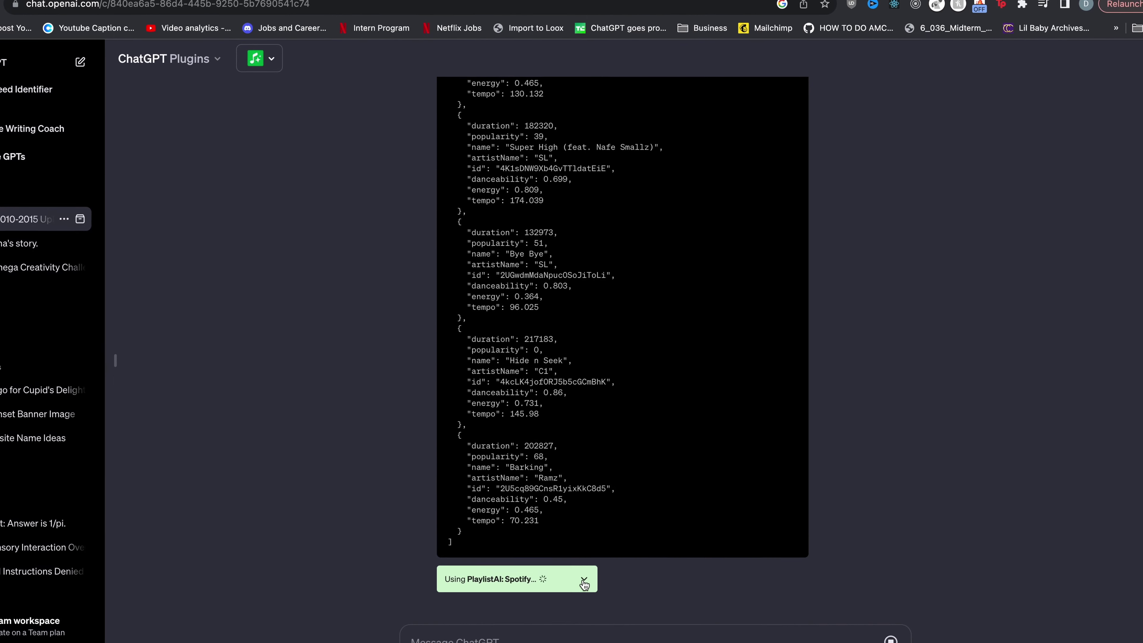
{"action": "left_click", "coordinate": [580, 579]}
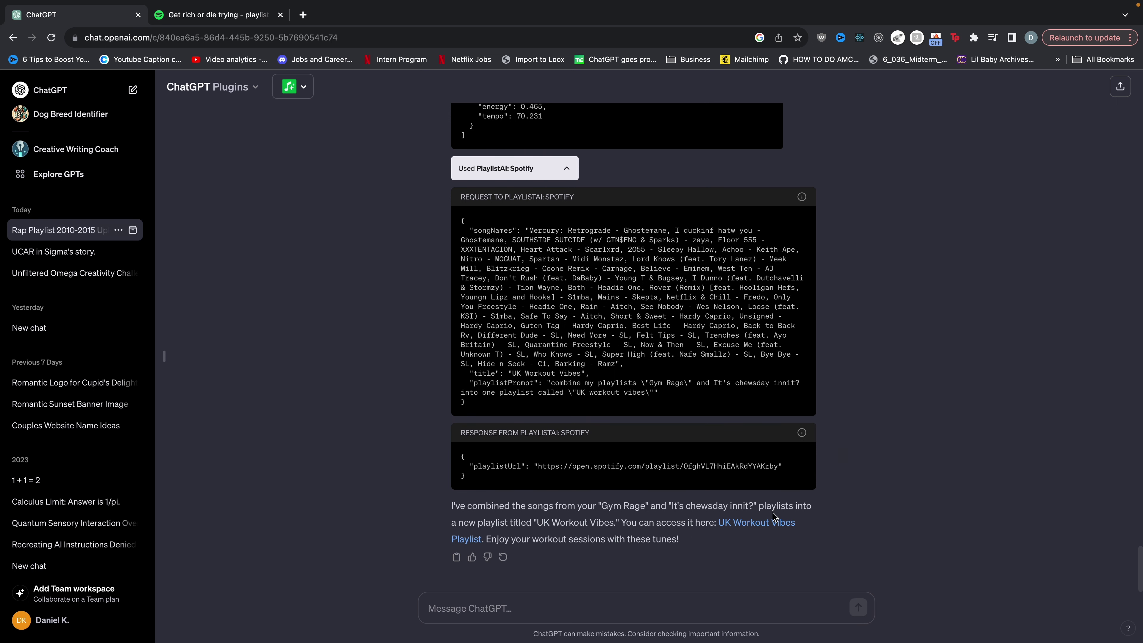
- Open the UK Workout Vibes link and scroll through its 41 tracks
{"action": "left_click", "coordinate": [772, 521]}
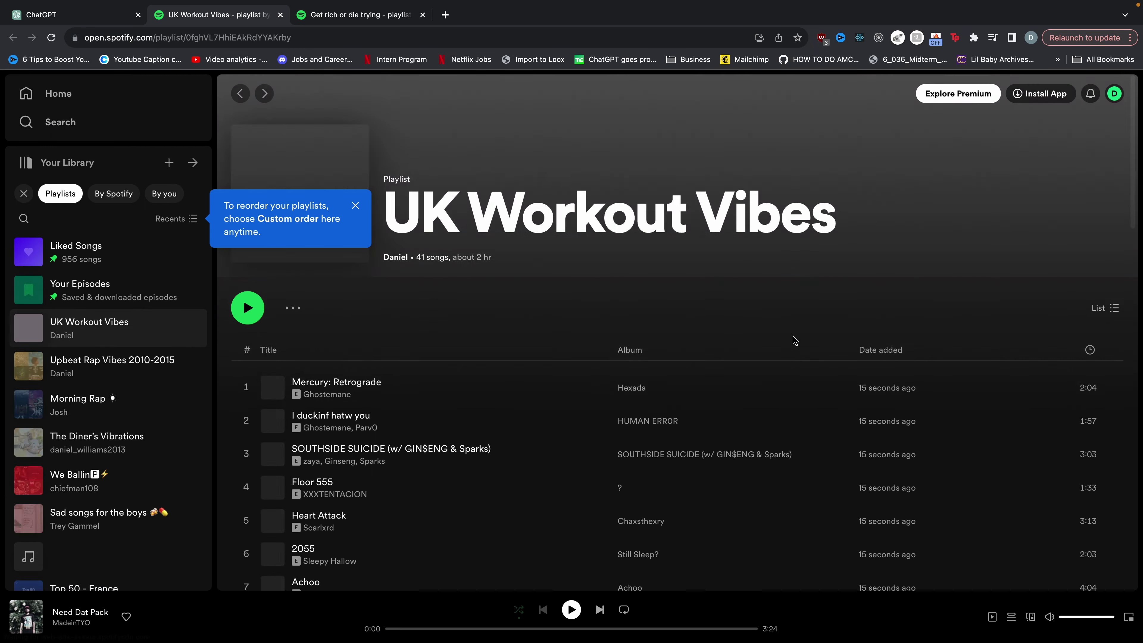
{"action": "scroll", "coordinate": [520, 372], "scroll_direction": "down", "scroll_amount": 3}
{"action": "scroll", "coordinate": [519, 373], "scroll_direction": "down", "scroll_amount": 20}
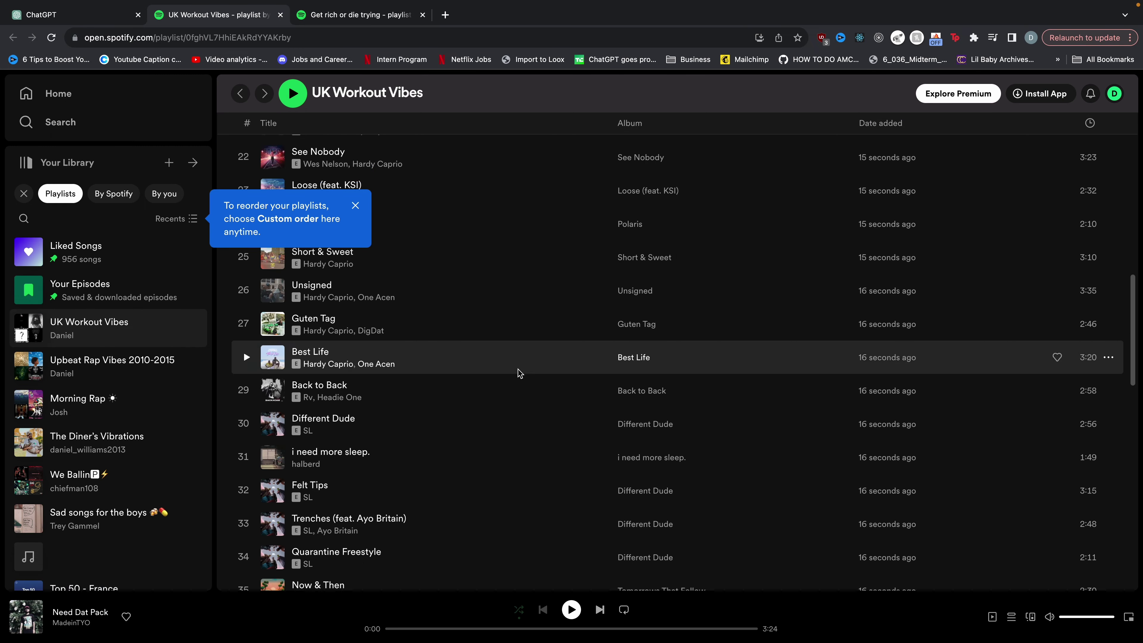
{"action": "scroll", "coordinate": [519, 372], "scroll_direction": "up", "scroll_amount": 15}
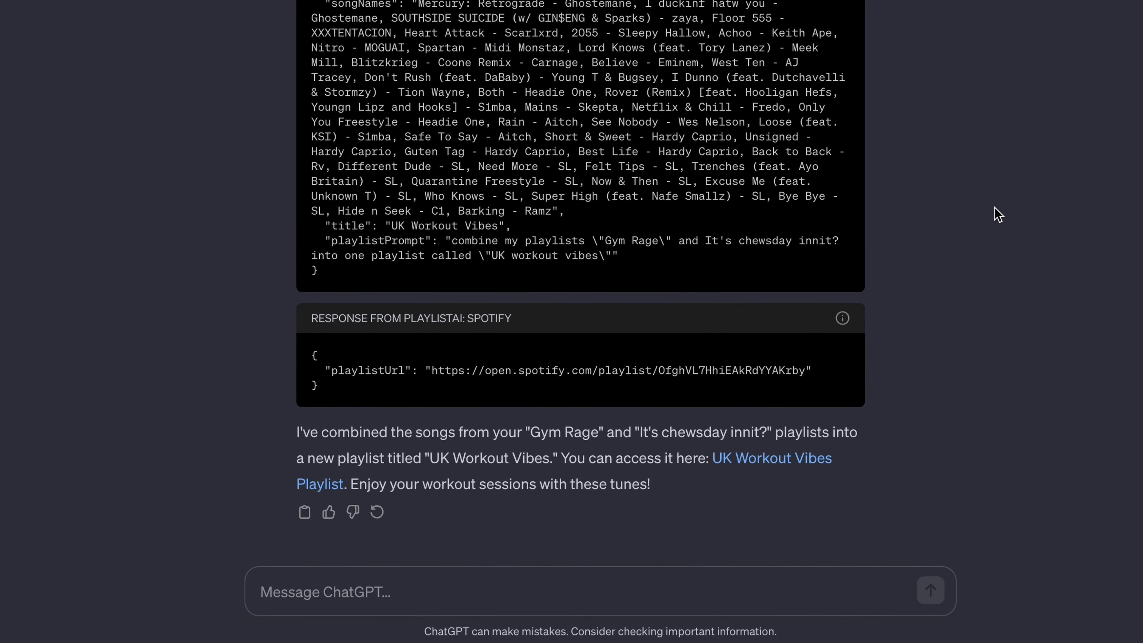
- Send 'Continue the UK workout vibe' to add similar tracks to the playlist
{"action": "type", "text": "Continue the UK workout vibes playlist with similar"}
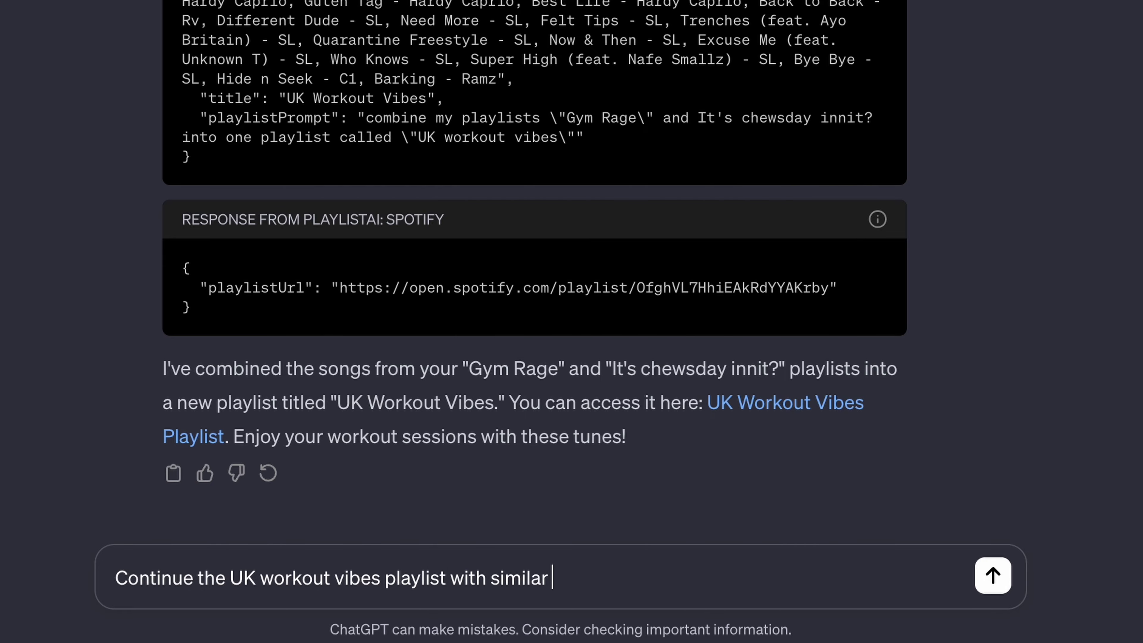
{"action": "key", "text": "Return"}
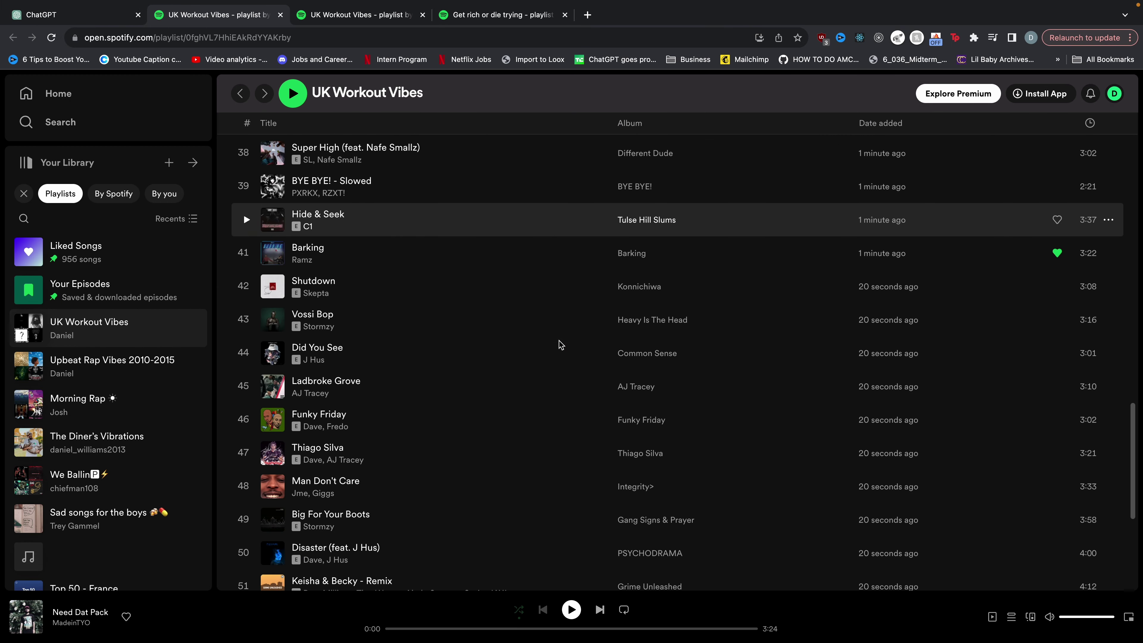
- Scroll UK Workout Vibes to check new tracks 42–51, then return to the ChatGPT conversation
{"action": "scroll", "coordinate": [400, 378], "scroll_direction": "down", "scroll_amount": 10}
{"action": "scroll", "coordinate": [394, 389], "scroll_direction": "up", "scroll_amount": 5}
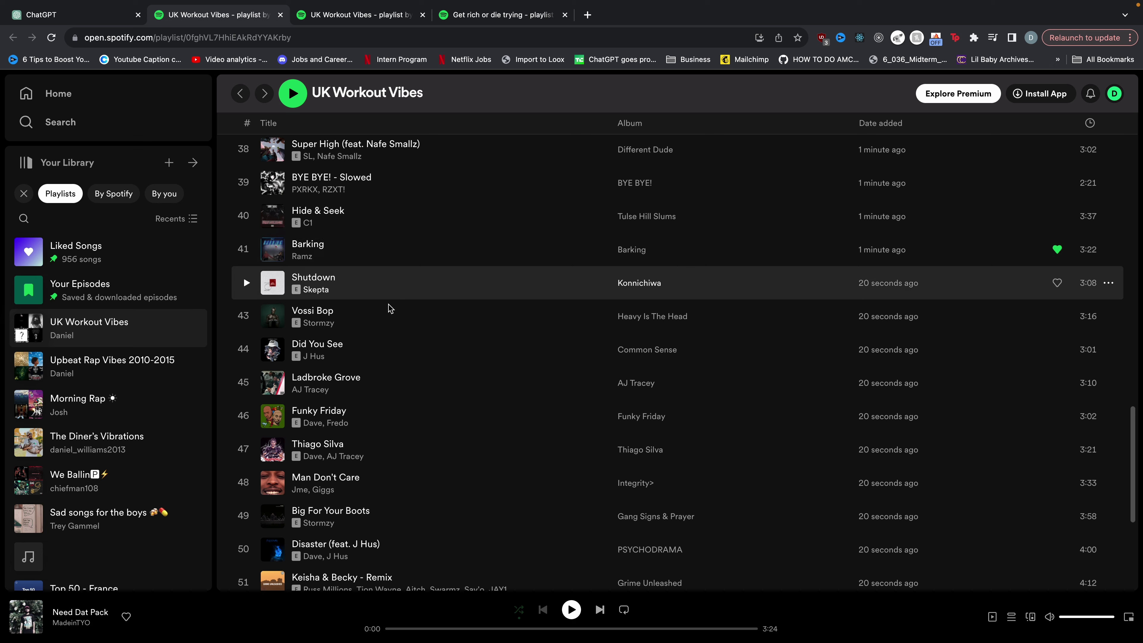
{"action": "scroll", "coordinate": [383, 391], "scroll_direction": "down", "scroll_amount": 1}
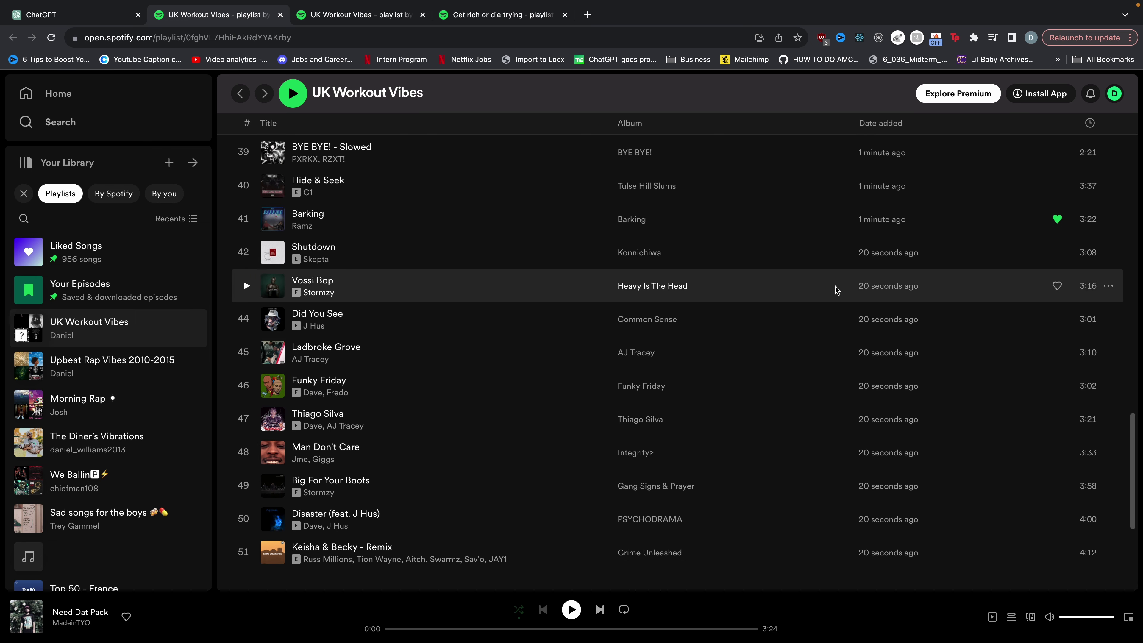
{"action": "key", "text": "super+1"}
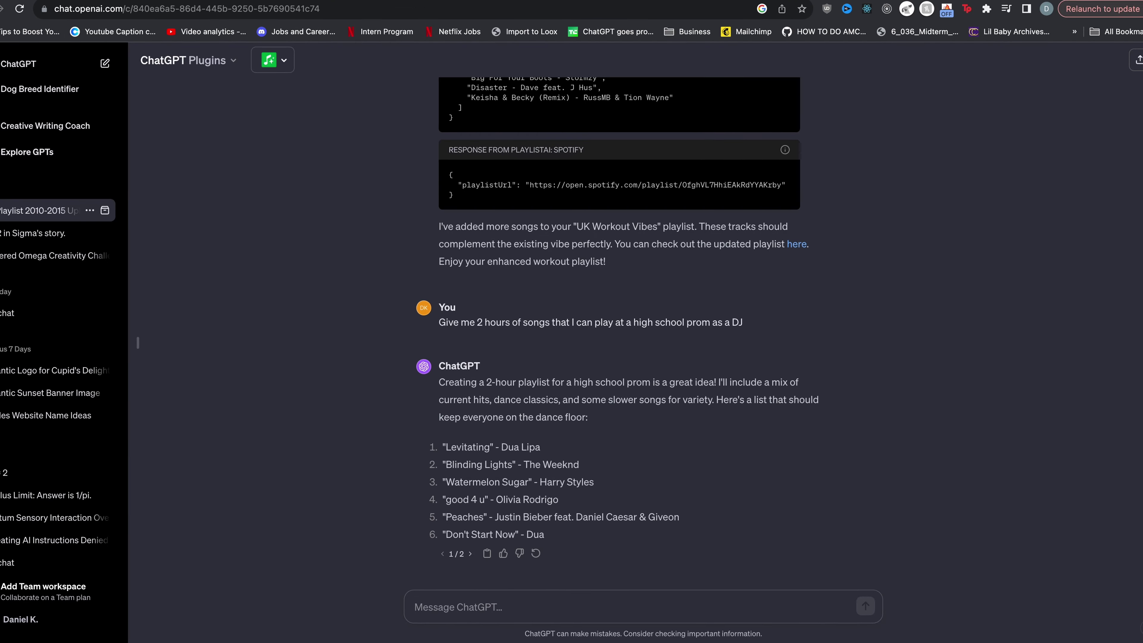
- Request 2 hours of clean high school prom songs for a DJ, then confirm creating the Spotify playlist
{"action": "type", "text": "Give me 2 h"}
{"action": "type", "text": "ours of songs that I can "}
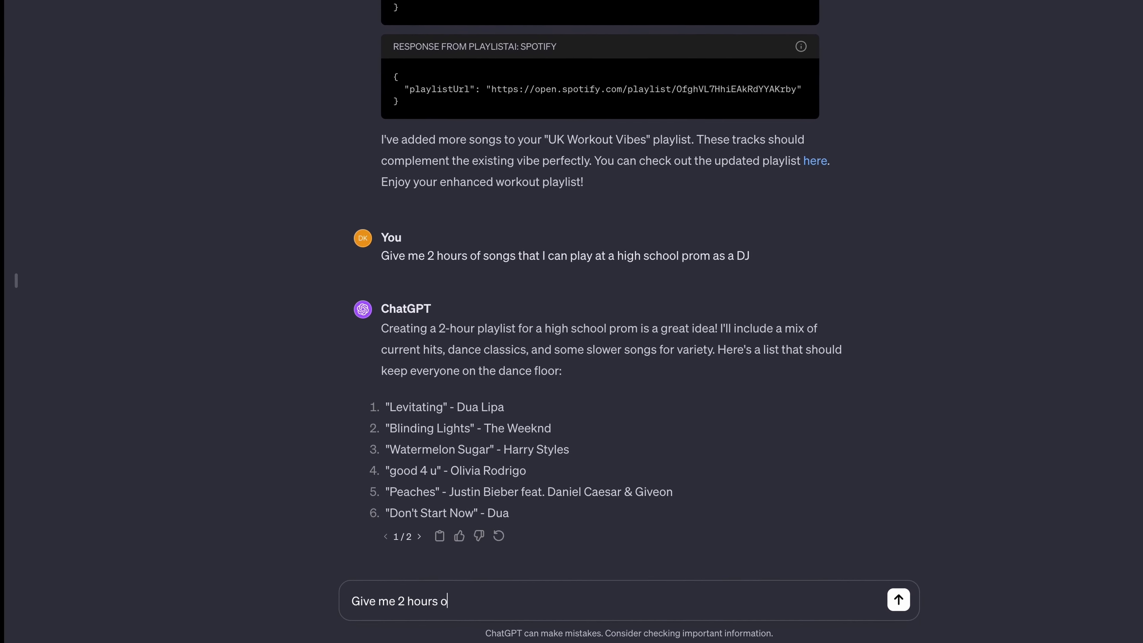
{"action": "type", "text": "play at a high school pr"}
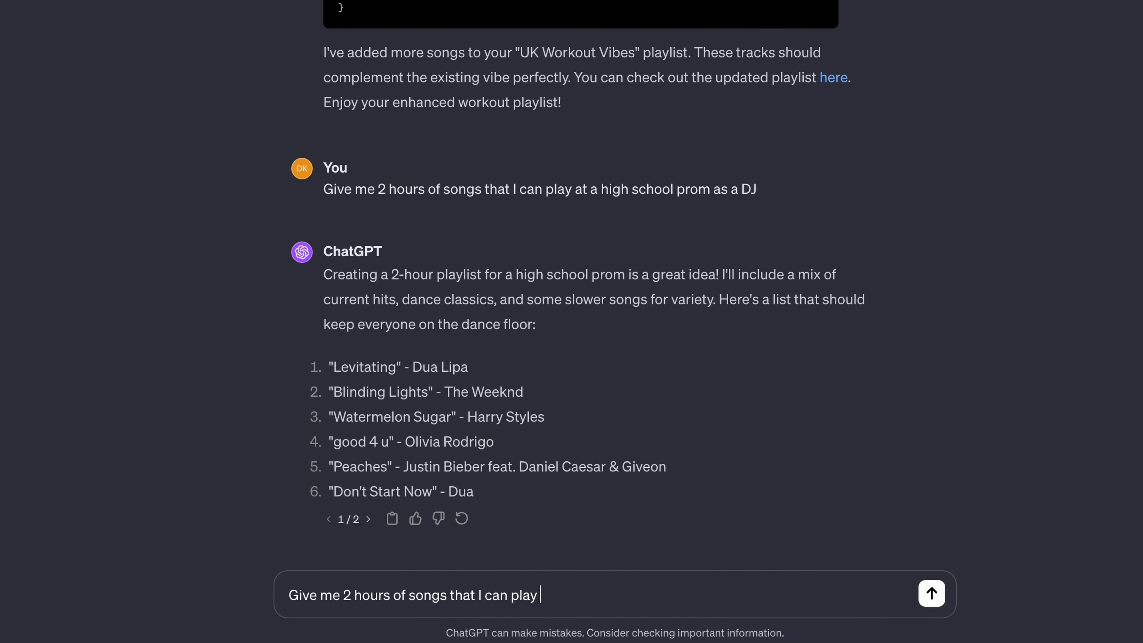
{"action": "type", "text": "om as a DJ>"}
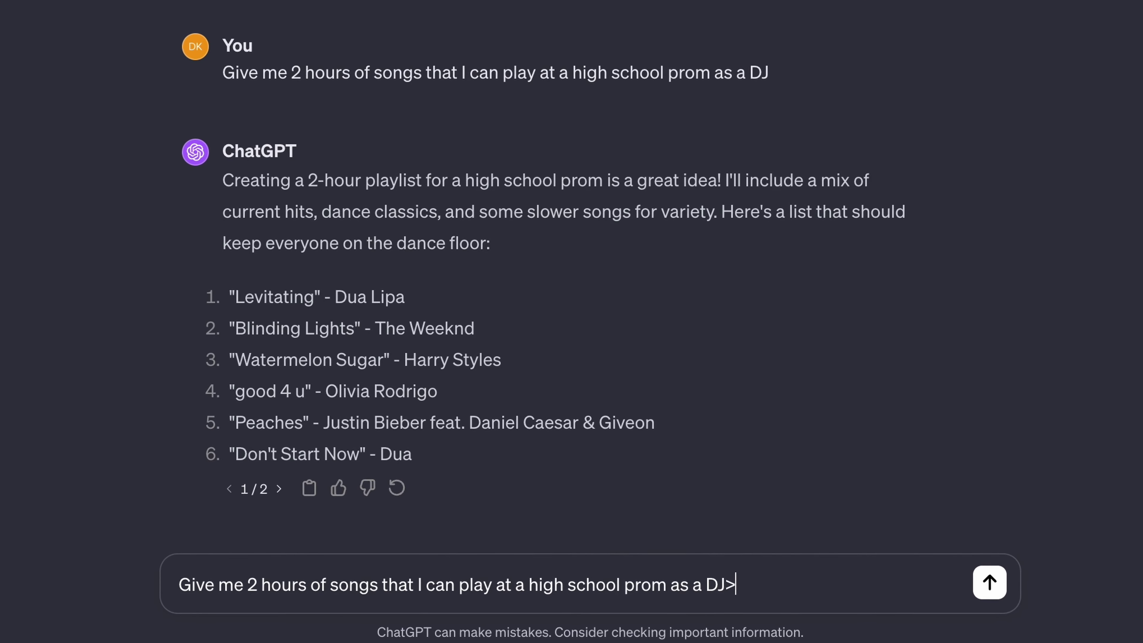
{"action": "key", "text": "BackSpace"}
{"action": "type", "text": ". They have to be "}
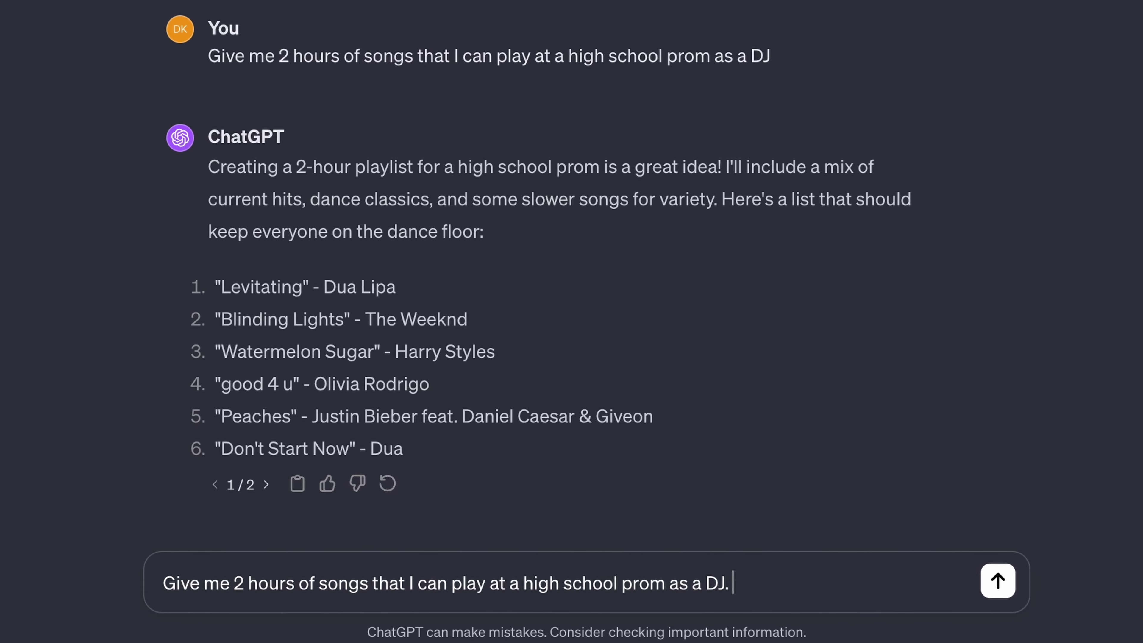
{"action": "type", "text": "the clean versions."}
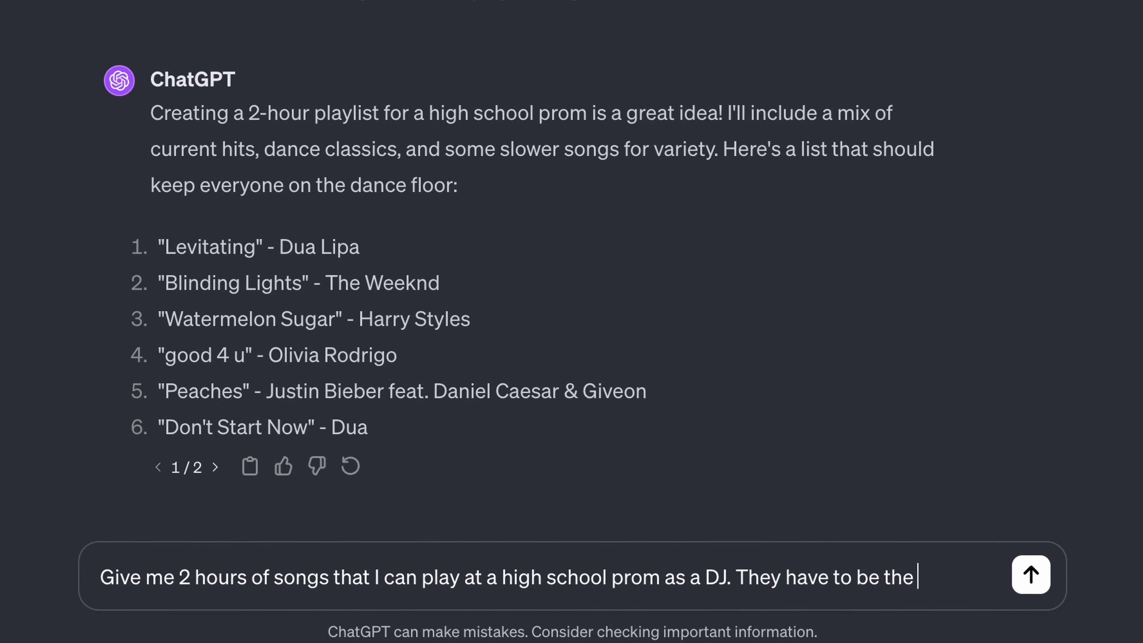
{"action": "key", "text": "Return"}
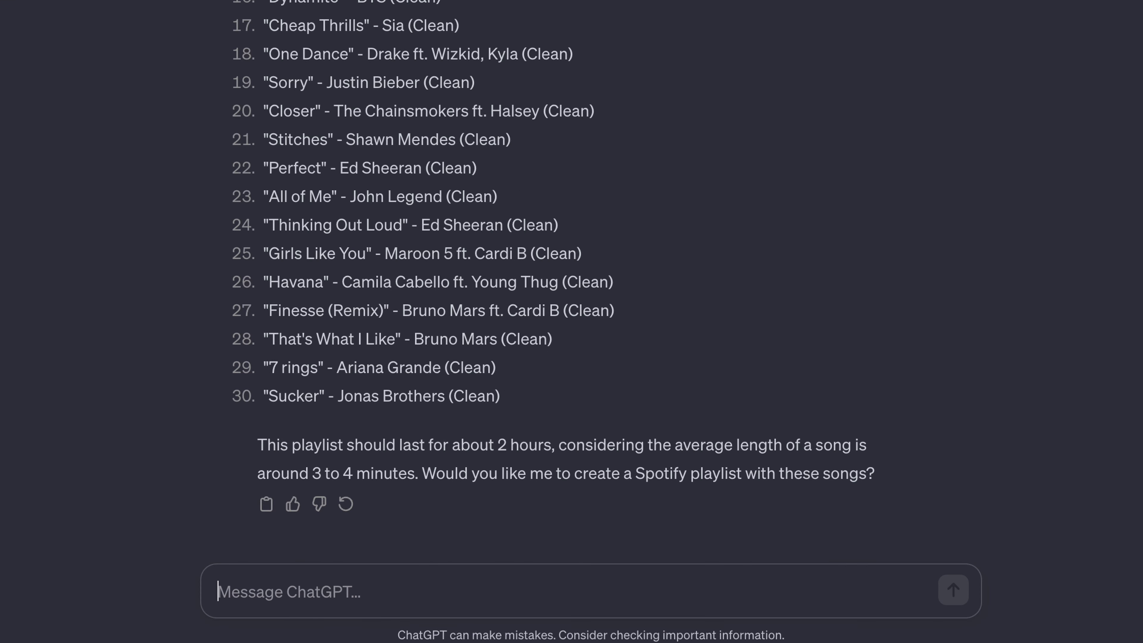
{"action": "key", "text": "Return"}
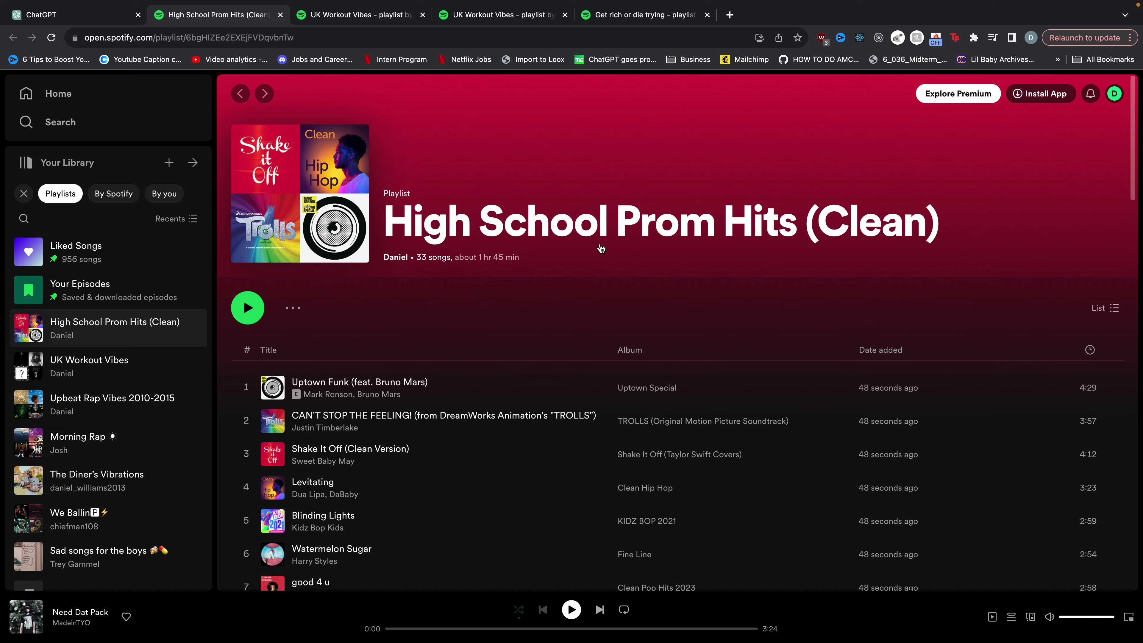
- Scroll through the 33 tracks of High School Prom Hits (Clean) and back to the top
{"action": "scroll", "coordinate": [480, 400], "scroll_direction": "down", "scroll_amount": 10}
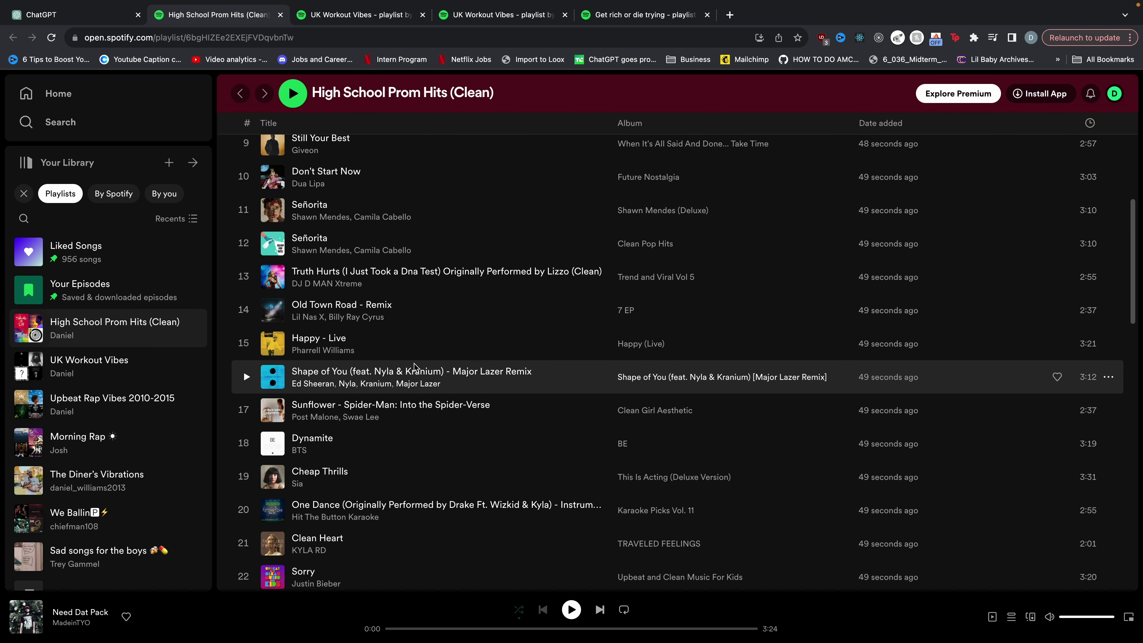
{"action": "scroll", "coordinate": [413, 367], "scroll_direction": "up", "scroll_amount": 6}
{"action": "scroll", "coordinate": [414, 368], "scroll_direction": "down", "scroll_amount": 15}
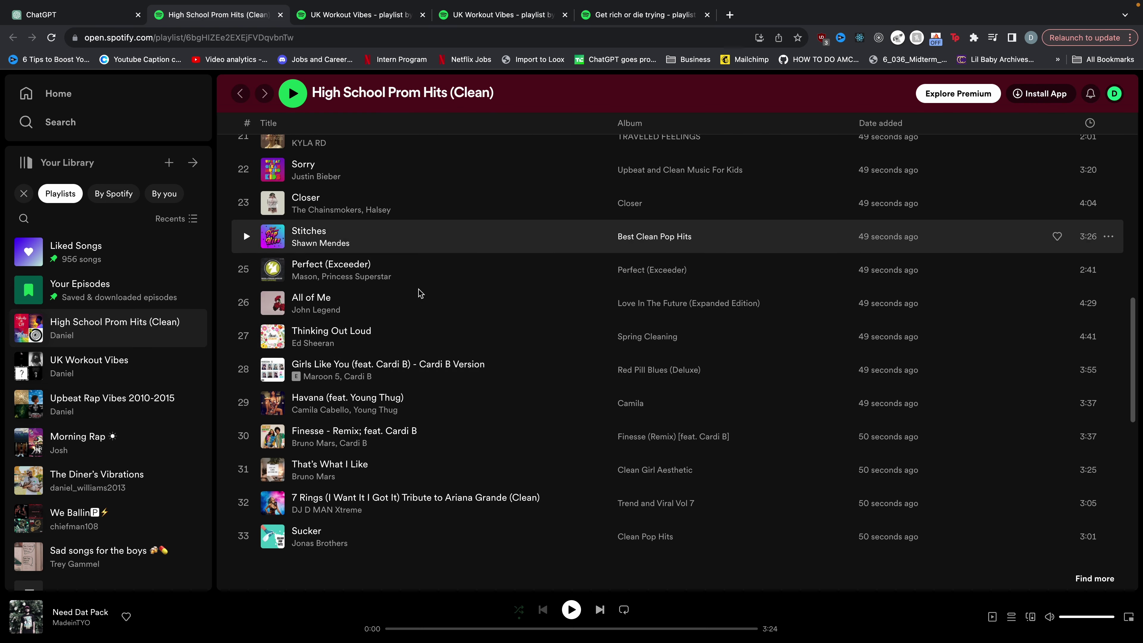
{"action": "scroll", "coordinate": [419, 293], "scroll_direction": "up", "scroll_amount": 15}
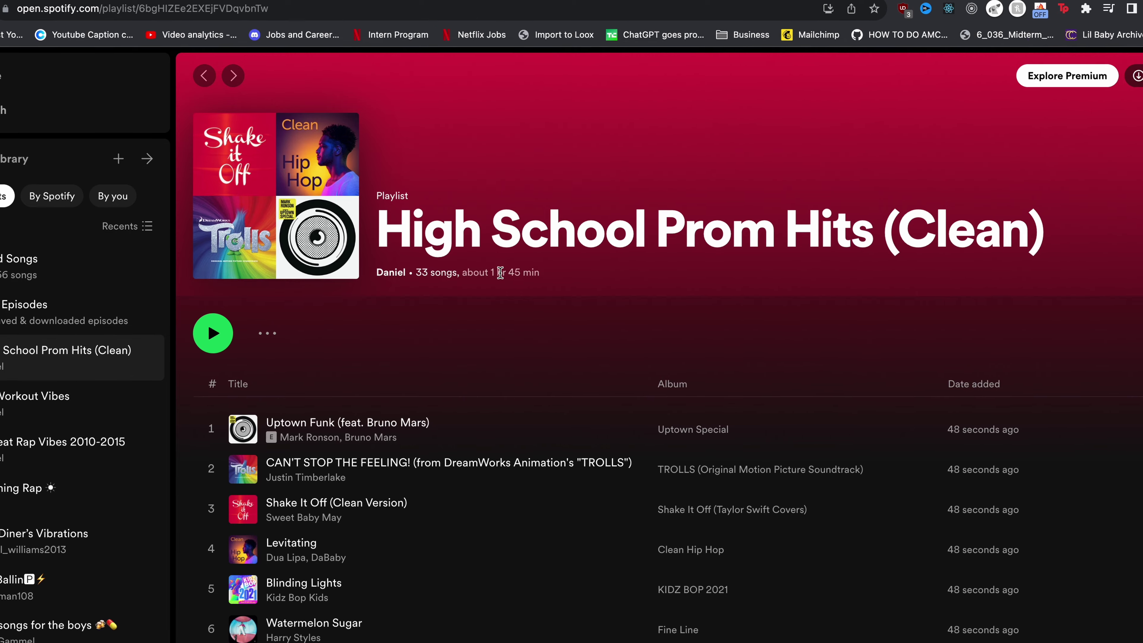